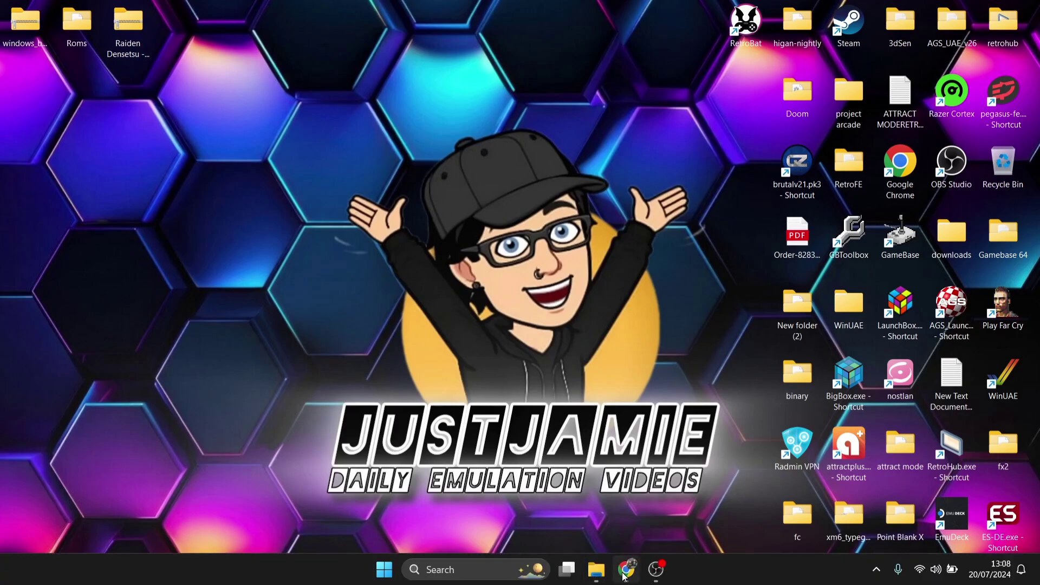
# - Download windows_binary_latest.zip from the TOWNSEMU Auto Release v20240604 assets on GitHub
pyautogui.click(625, 570)
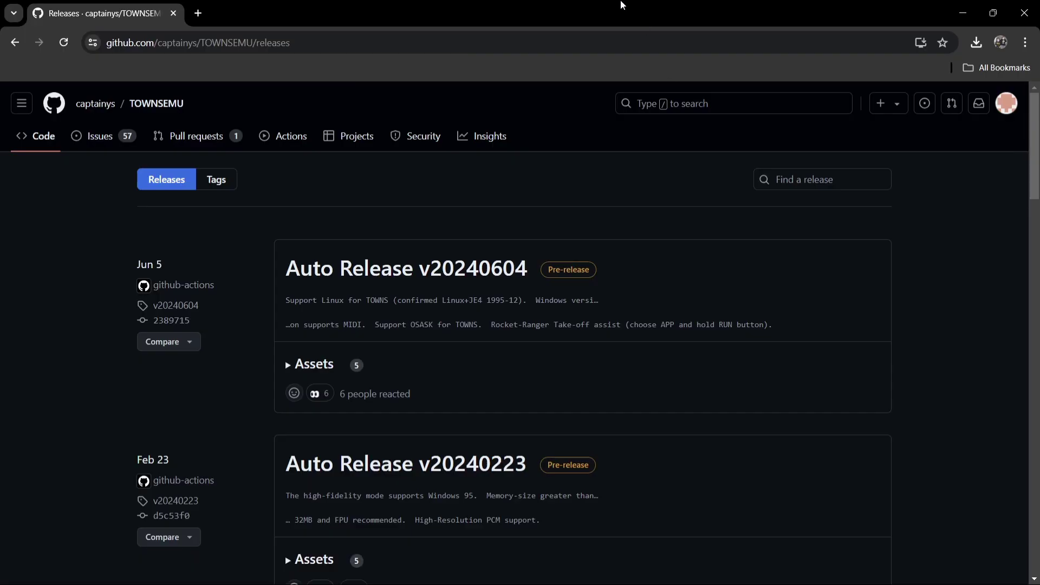
pyautogui.click(316, 367)
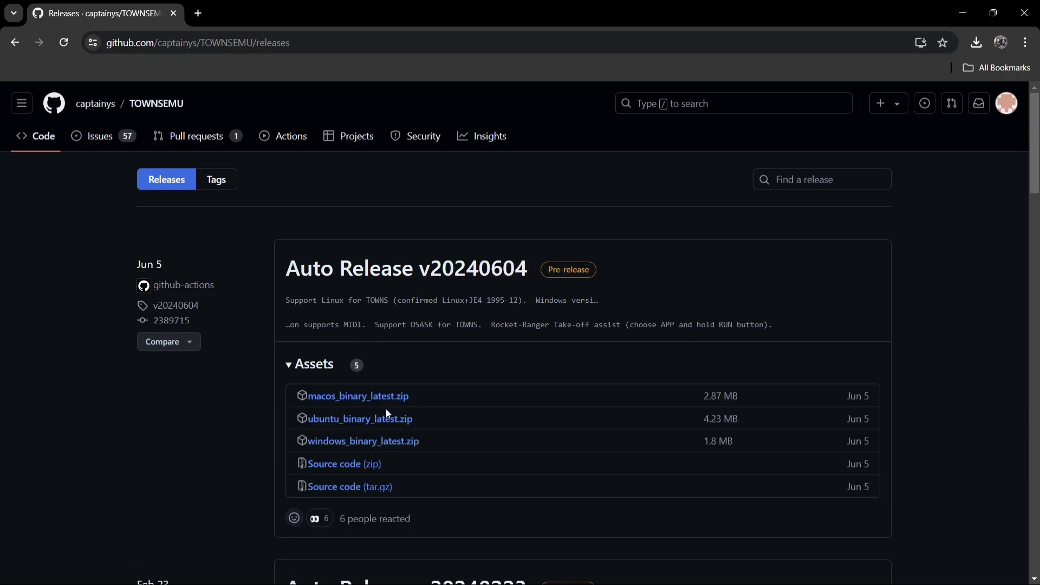
pyautogui.click(398, 447)
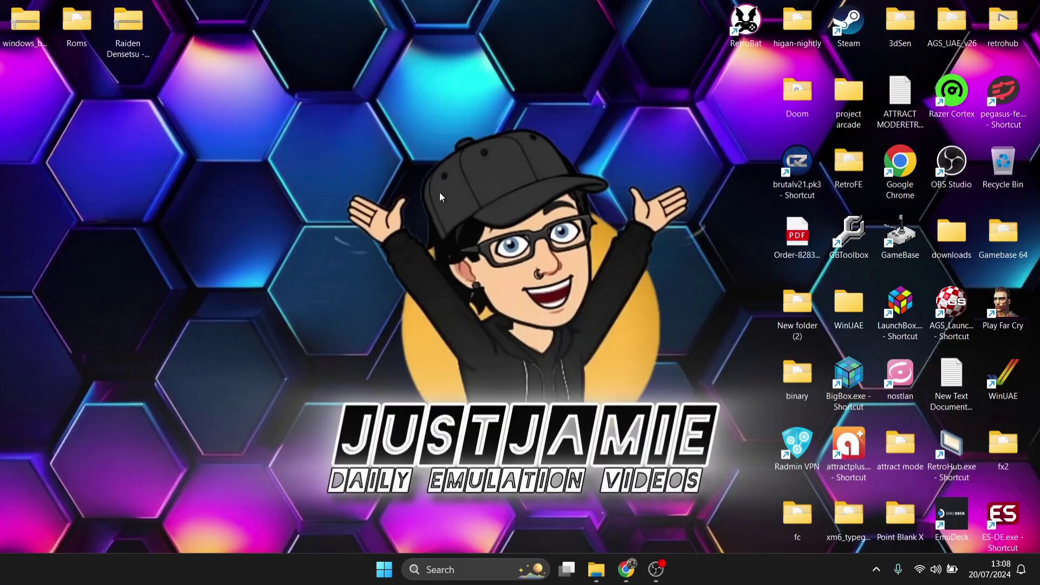
# - Open the downloaded windows_binary_latest.zip from the desktop to view its contents
pyautogui.moveTo(25, 24); pyautogui.dragTo(334, 104)
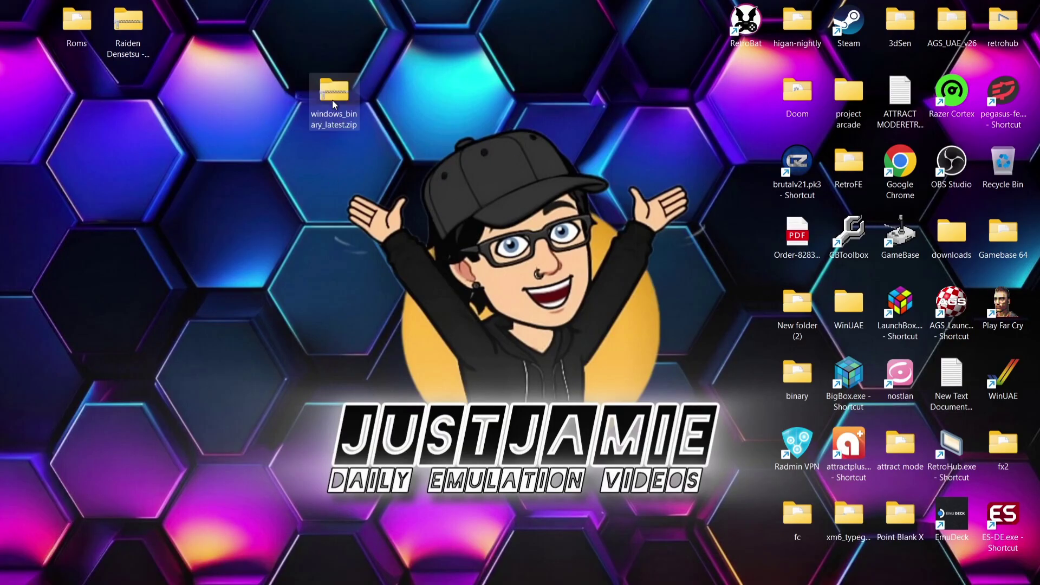
pyautogui.doubleClick(335, 101)
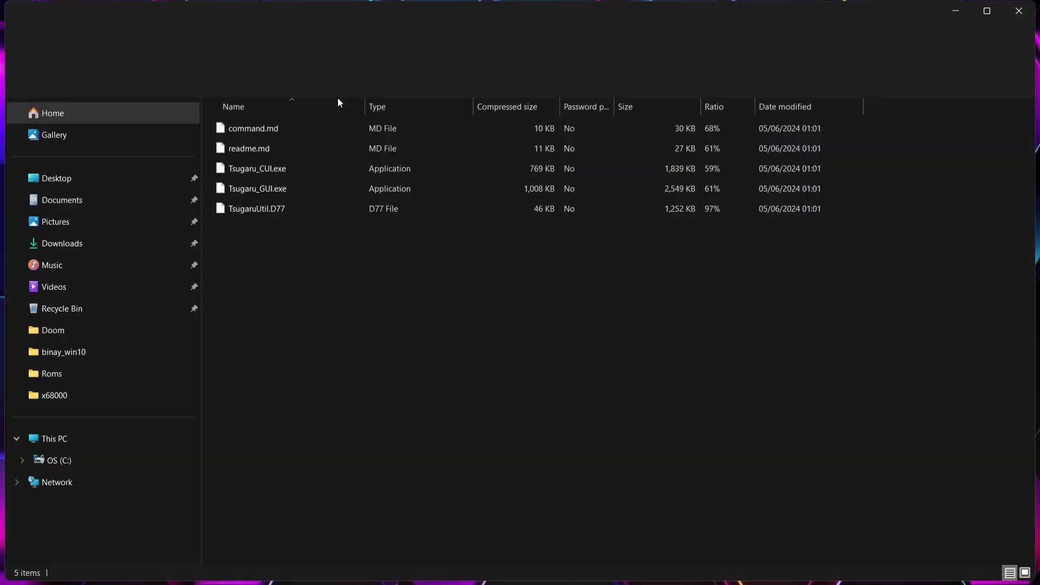
pyautogui.doubleClick(478, 22)
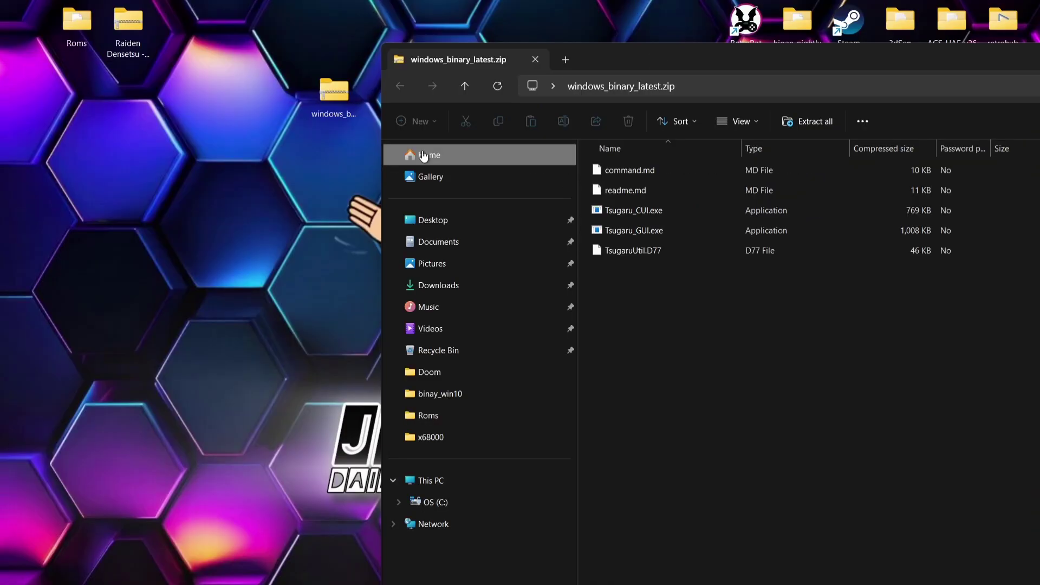
# - Create a new desktop folder named 'fm towns'
pyautogui.rightClick(209, 259)
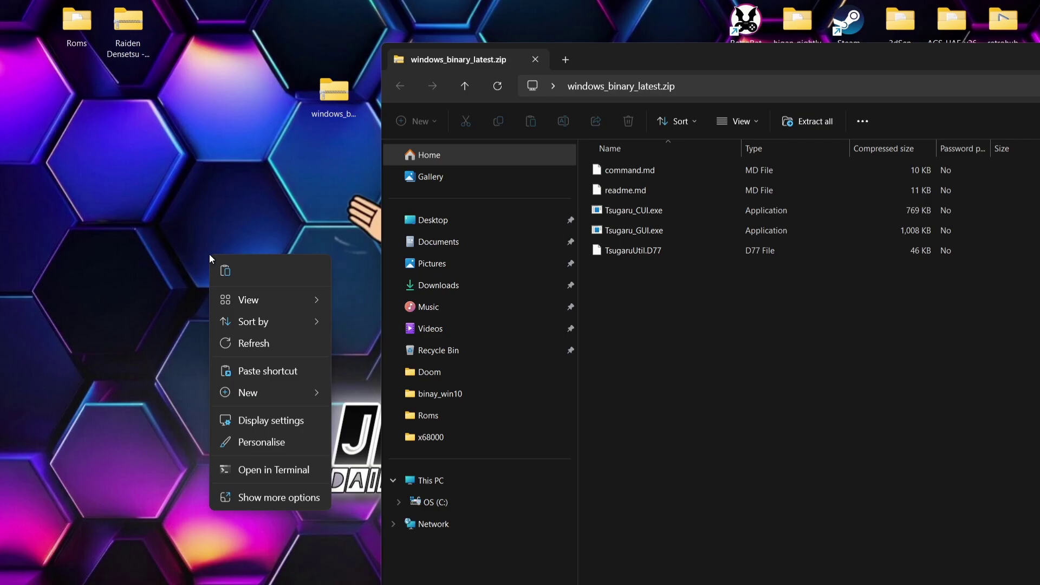
pyautogui.moveTo(265, 392)
pyautogui.click(362, 395)
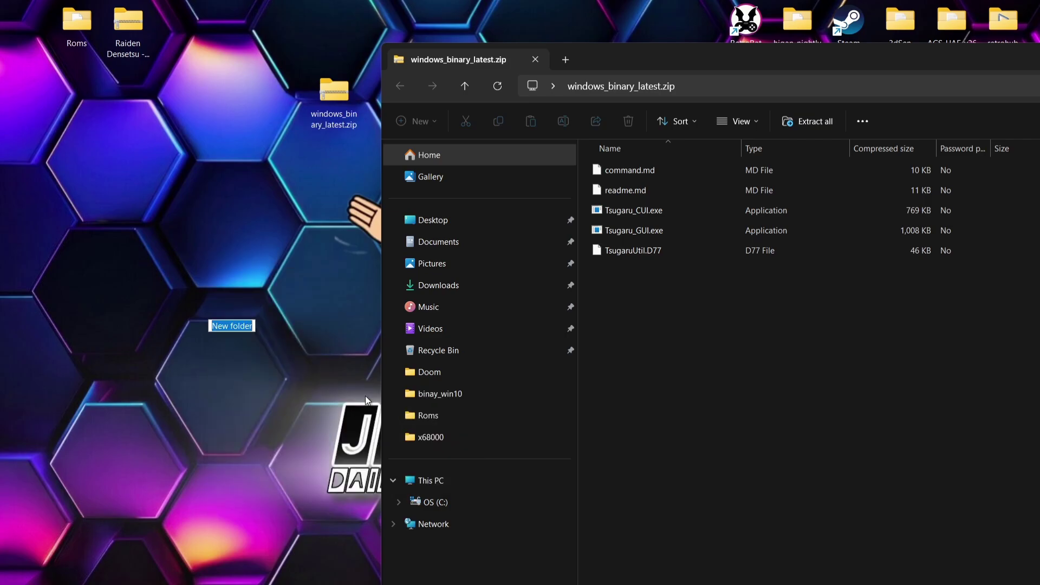
pyautogui.press('BackSpace')
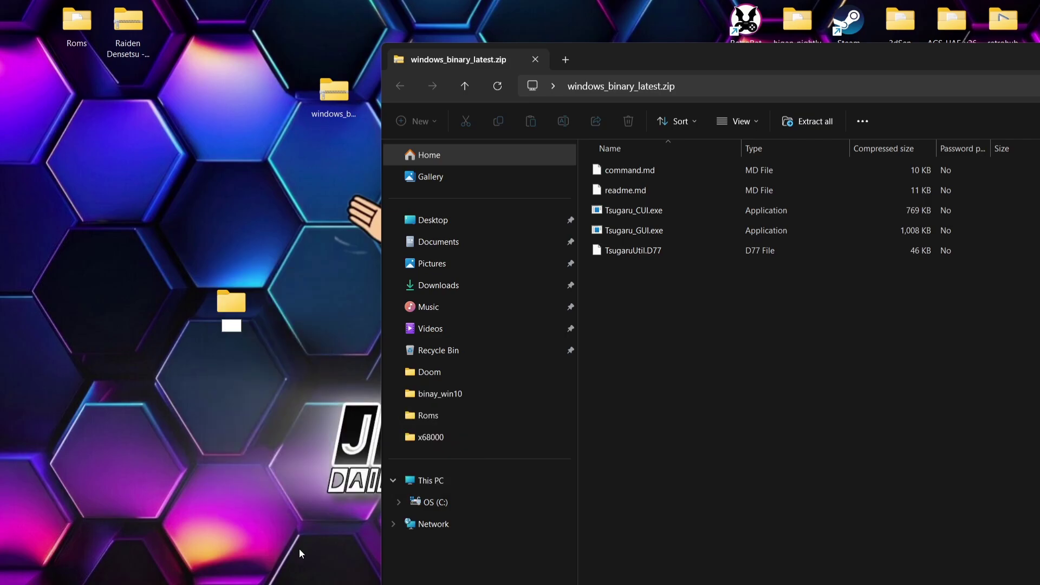
pyautogui.write('fm towns')
pyautogui.press('Return')
# - Select the zip's five files, close the zip window, and delete windows_binary_latest.zip
pyautogui.moveTo(747, 332); pyautogui.dragTo(236, 305)
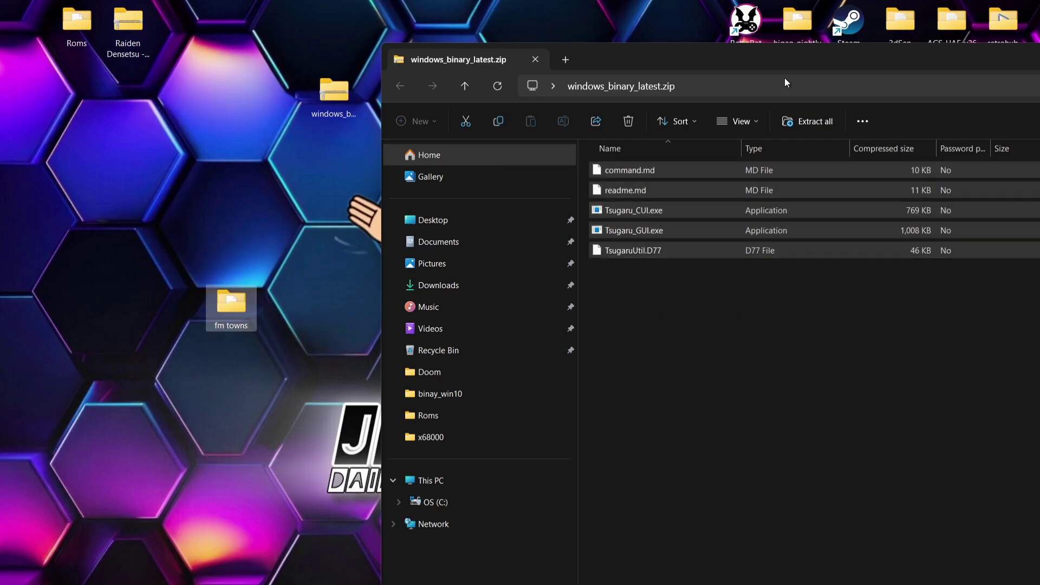
pyautogui.moveTo(665, 67); pyautogui.dragTo(217, 123)
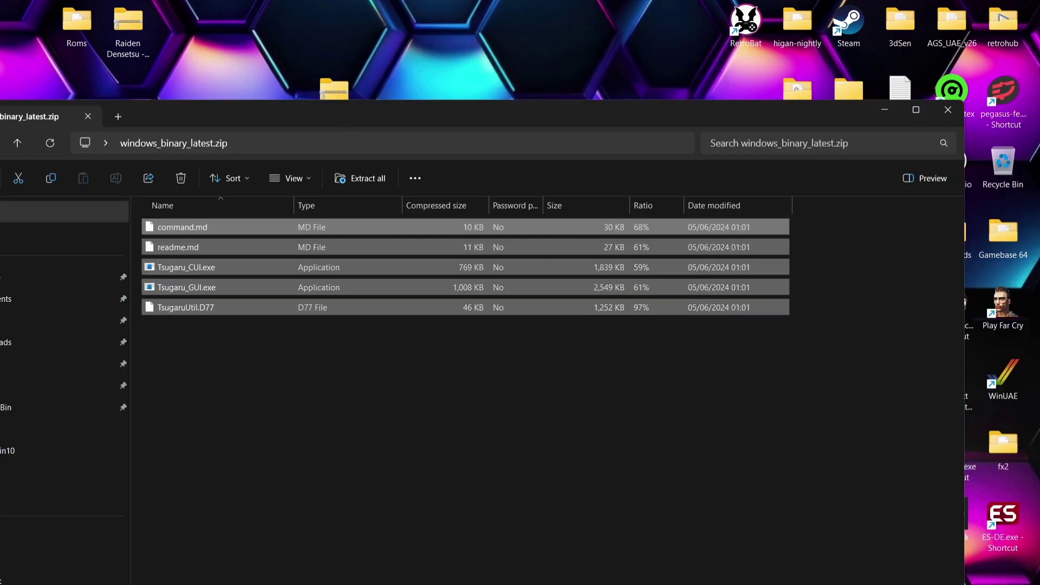
pyautogui.click(946, 108)
pyautogui.doubleClick(336, 96)
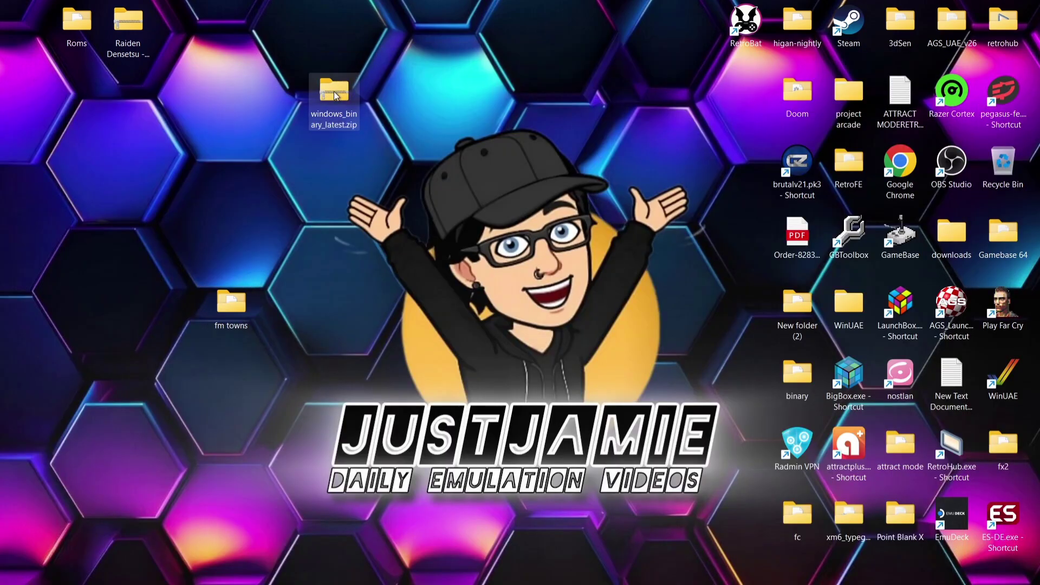
pyautogui.rightClick(335, 95)
pyautogui.click(463, 111)
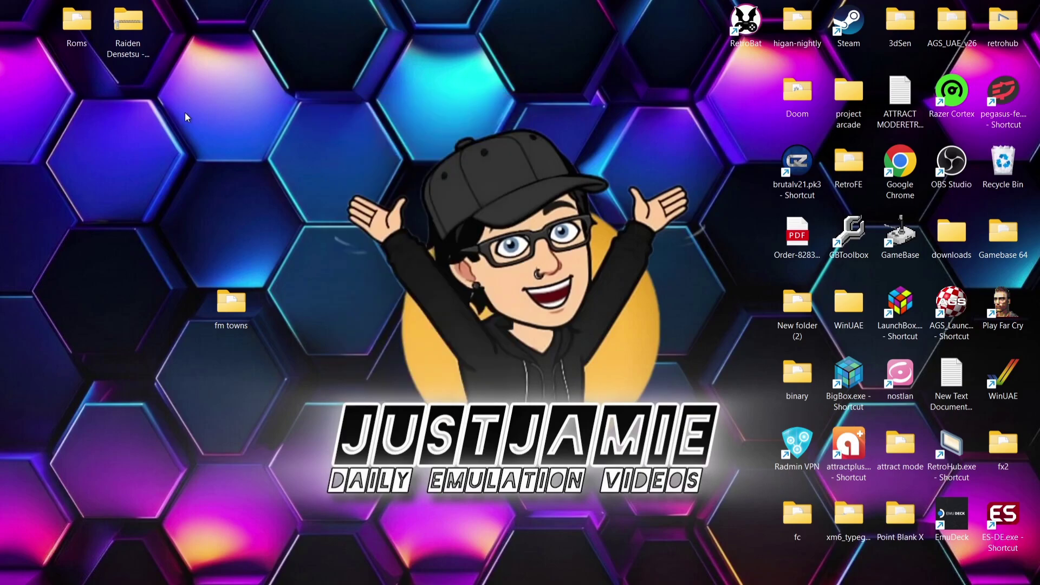
# - Check the FMT ROM files inside Roms, then move the Roms folder into fm towns
pyautogui.doubleClick(76, 24)
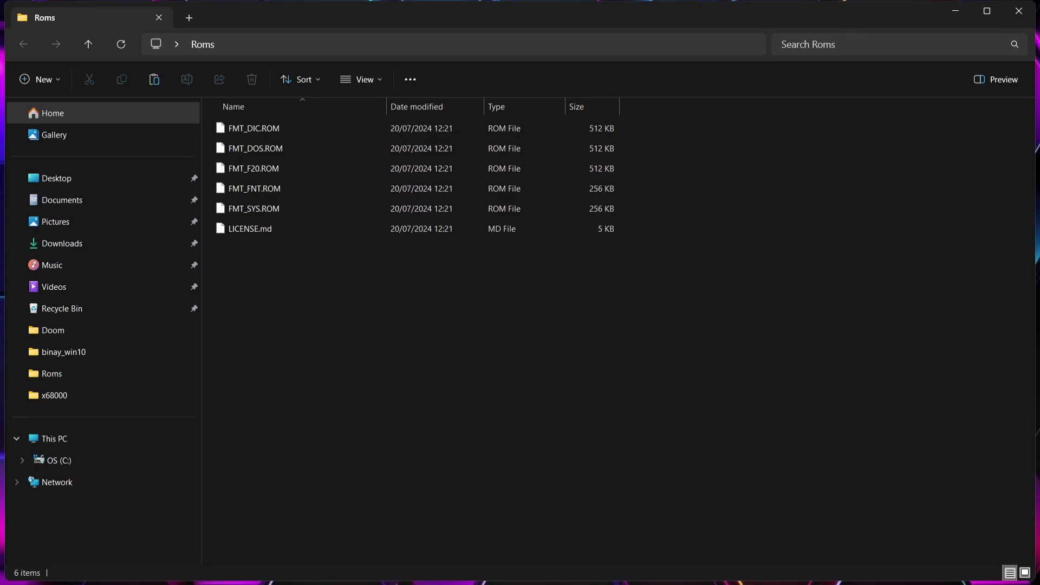
pyautogui.click(1018, 11)
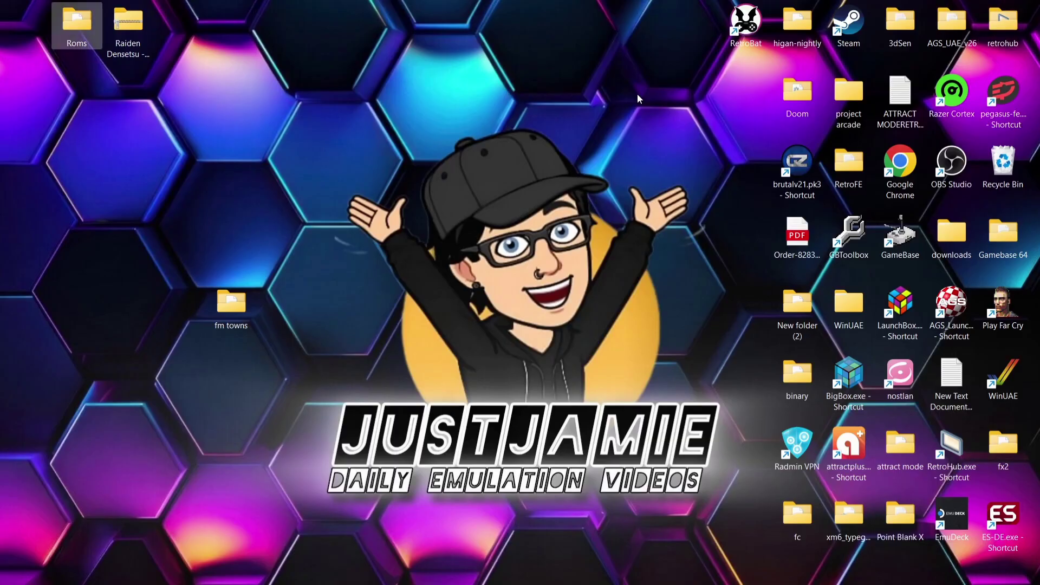
pyautogui.moveTo(78, 33); pyautogui.dragTo(230, 313)
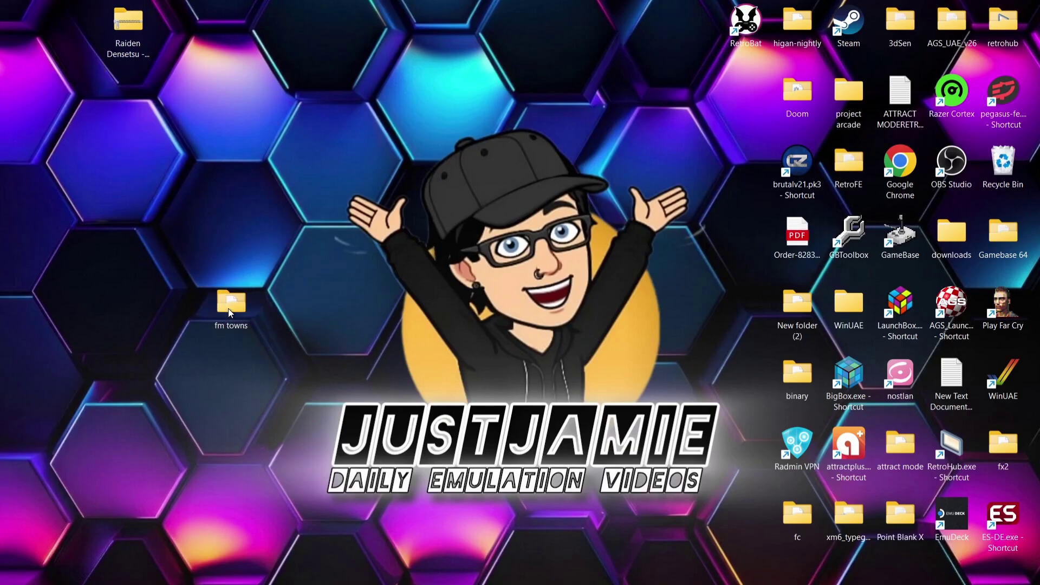
# - Inspect the files inside the Raiden Densetsu zip
pyautogui.moveTo(229, 312)
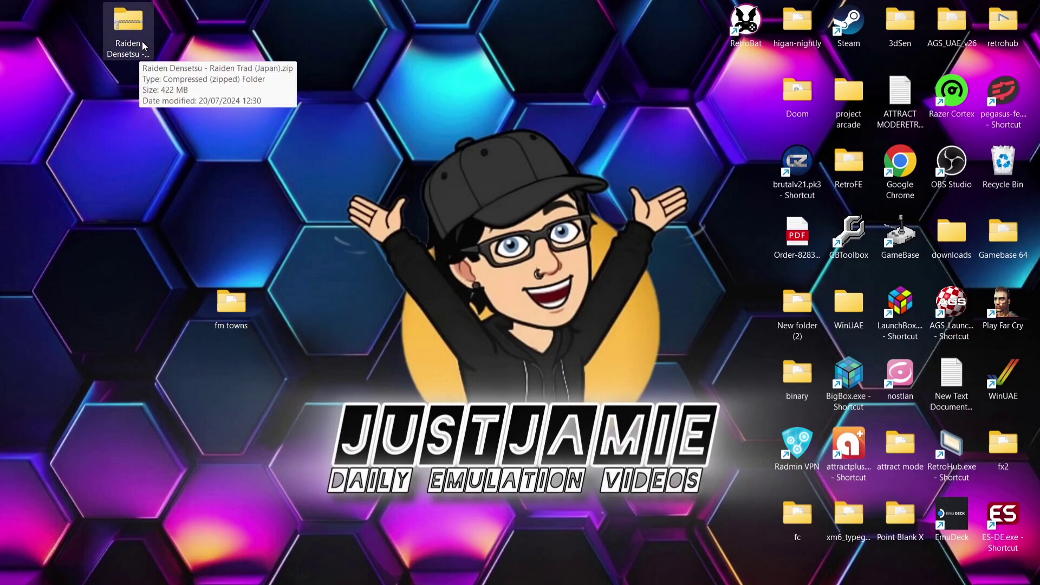
pyautogui.doubleClick(128, 32)
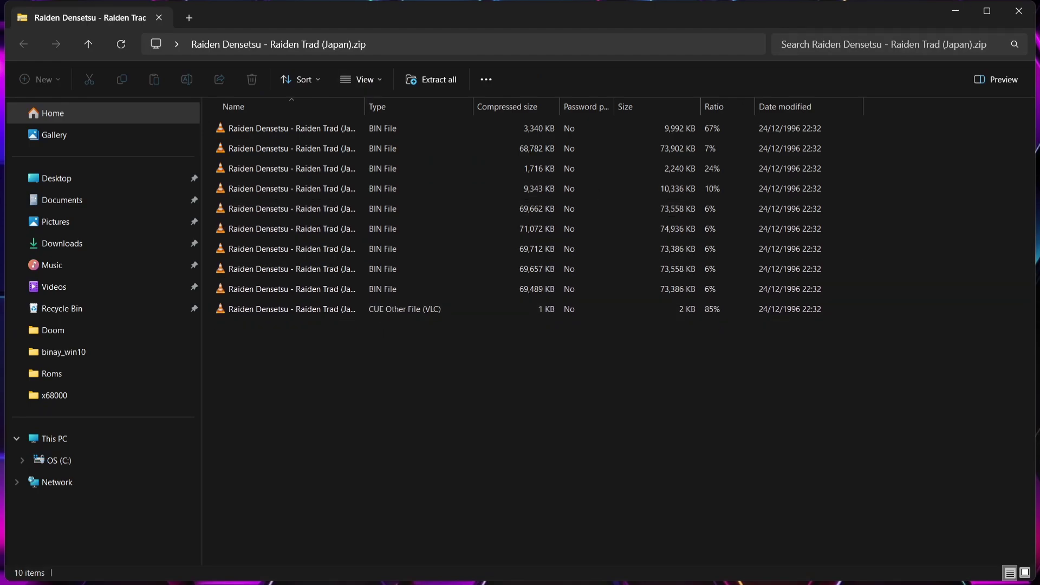
pyautogui.click(1025, 13)
# - Inside the fm towns folder, create a new folder named 'cds'
pyautogui.doubleClick(226, 308)
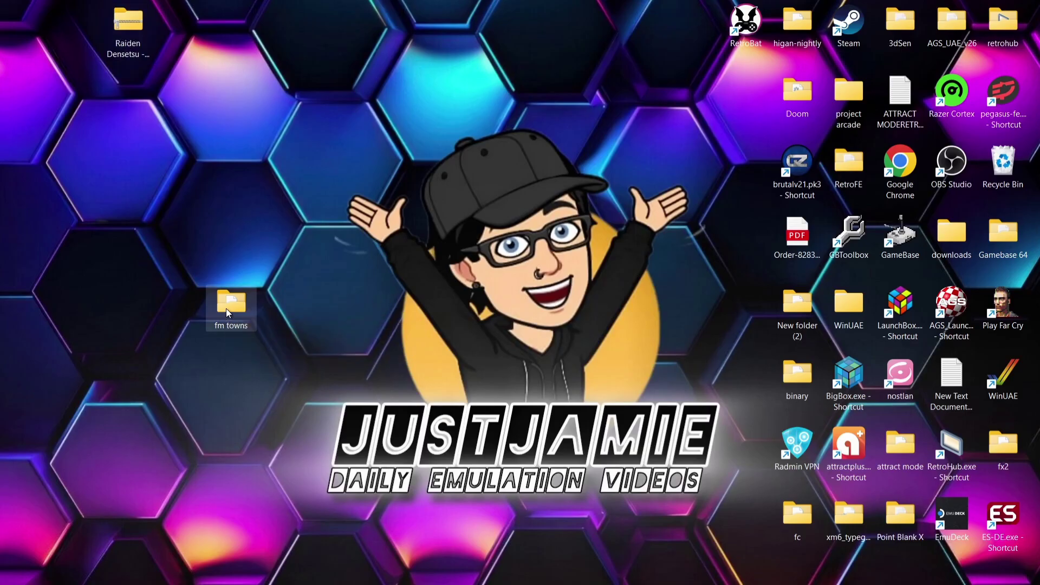
pyautogui.moveTo(239, 14); pyautogui.dragTo(460, 99)
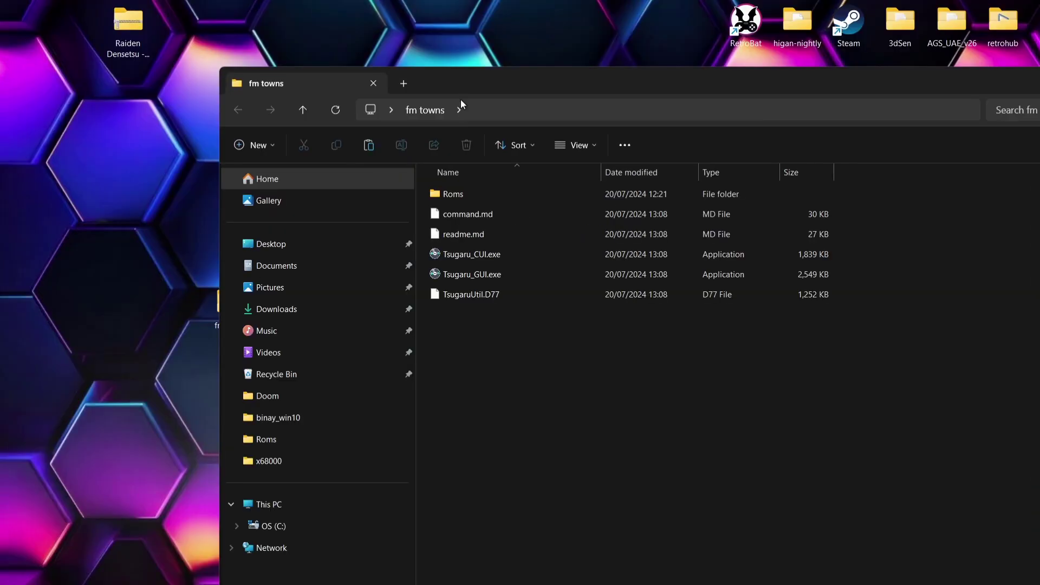
pyautogui.rightClick(456, 352)
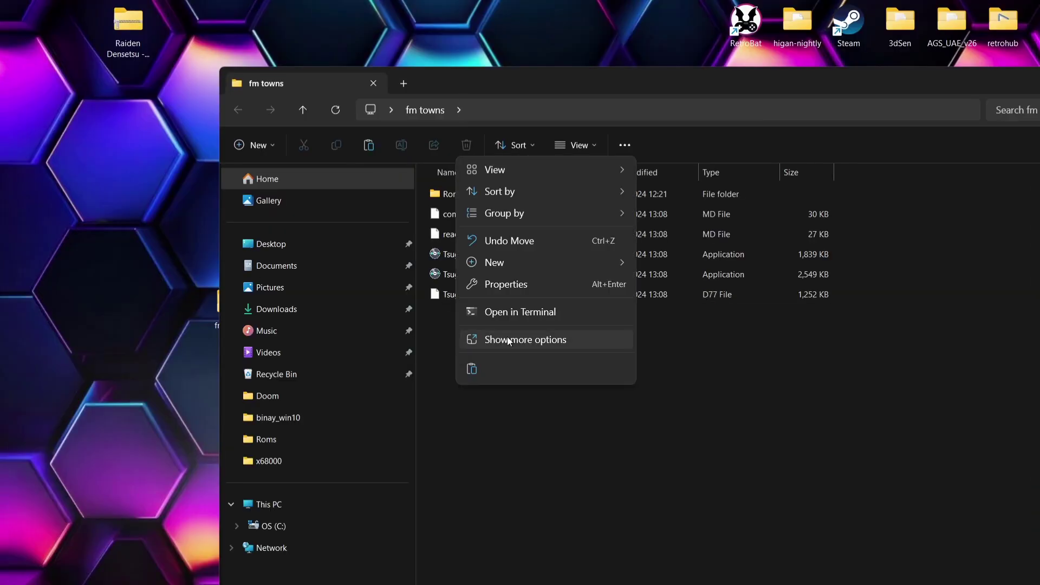
pyautogui.moveTo(548, 262)
pyautogui.click(666, 274)
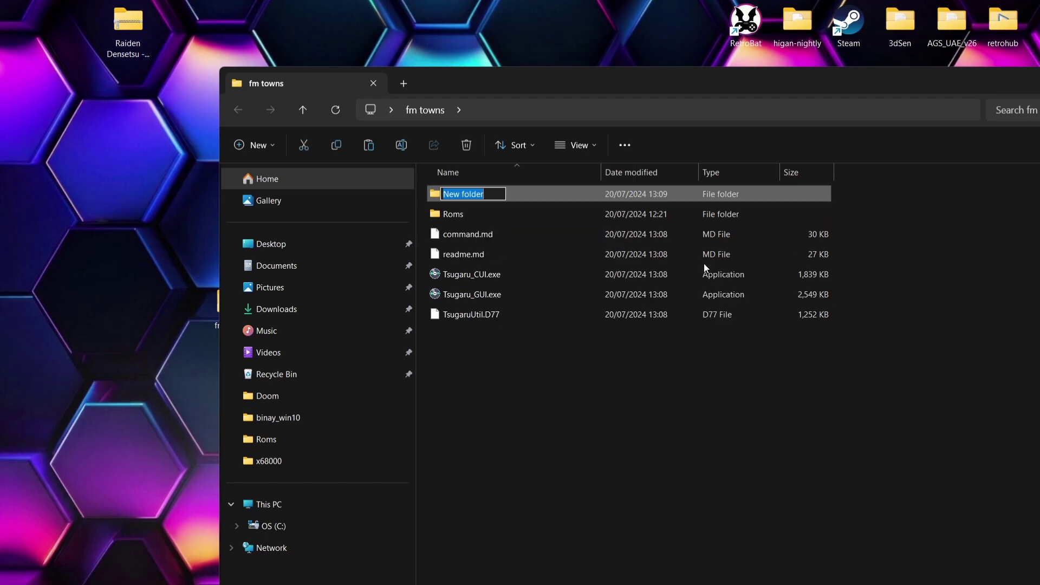
pyautogui.write('cds')
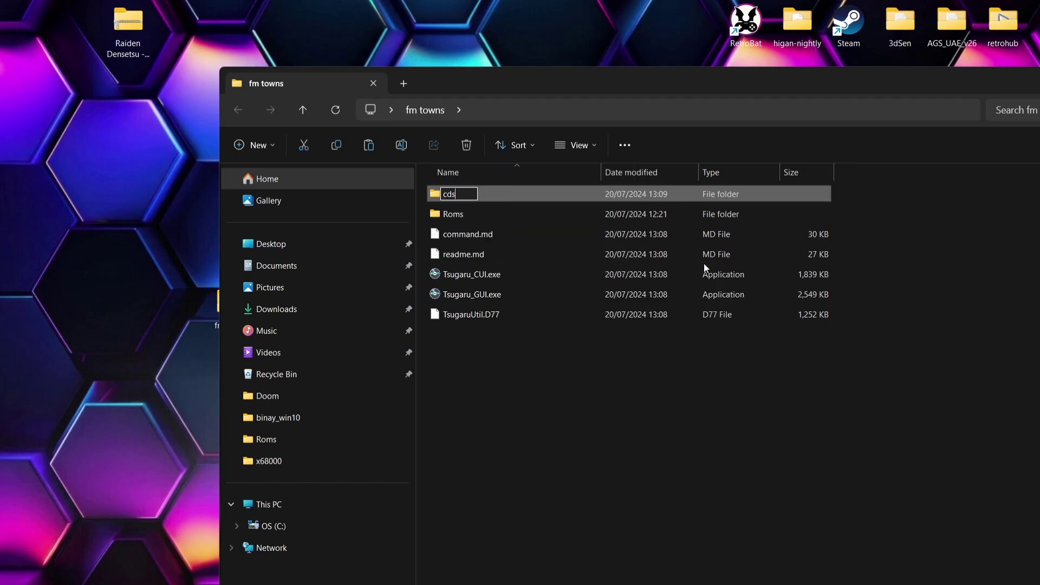
pyautogui.press('Return')
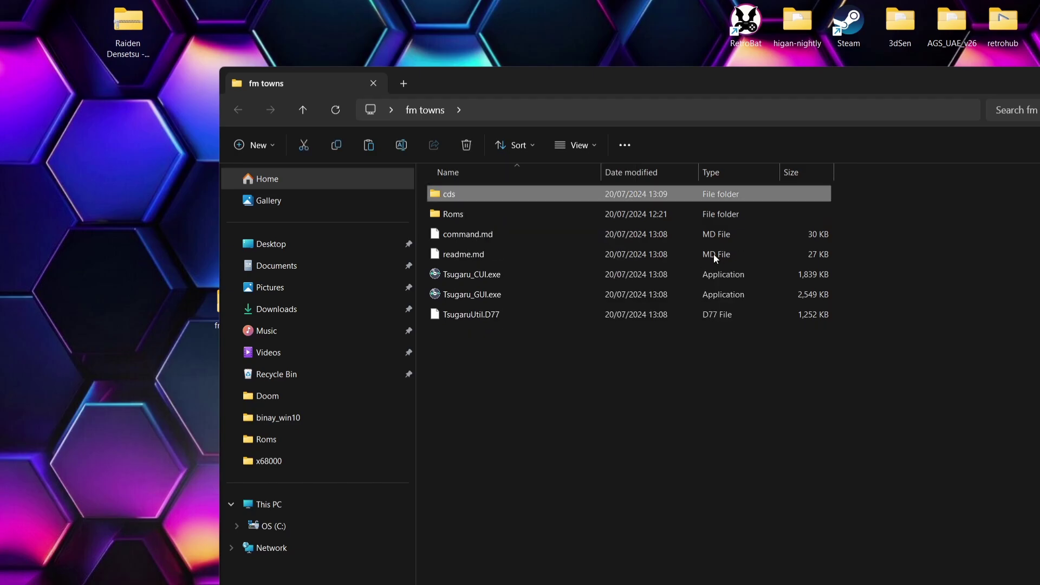
# - Create a 'Raiden' folder inside cds and open it
pyautogui.doubleClick(525, 194)
pyautogui.rightClick(518, 234)
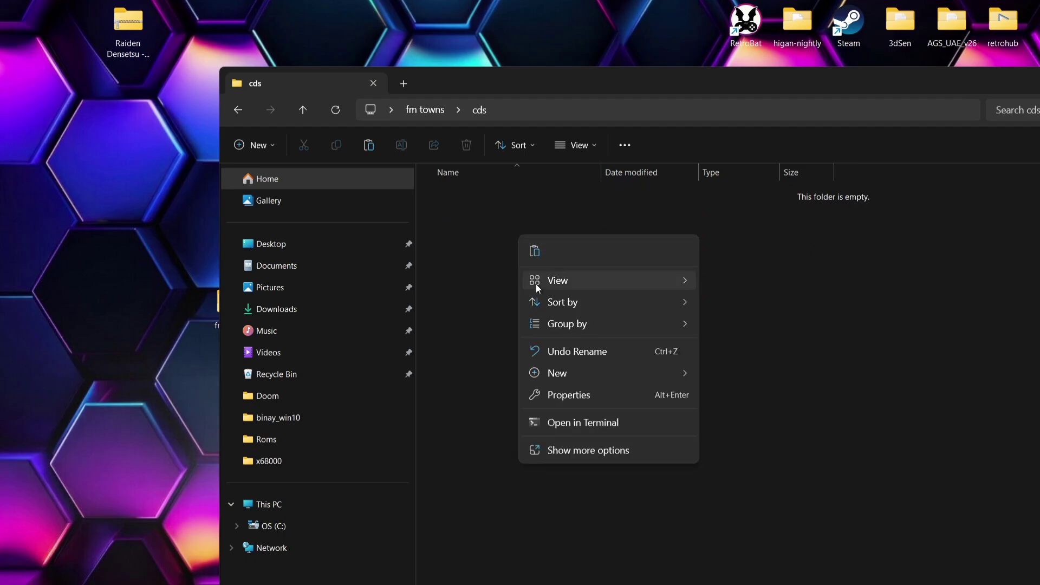
pyautogui.moveTo(552, 372)
pyautogui.click(733, 372)
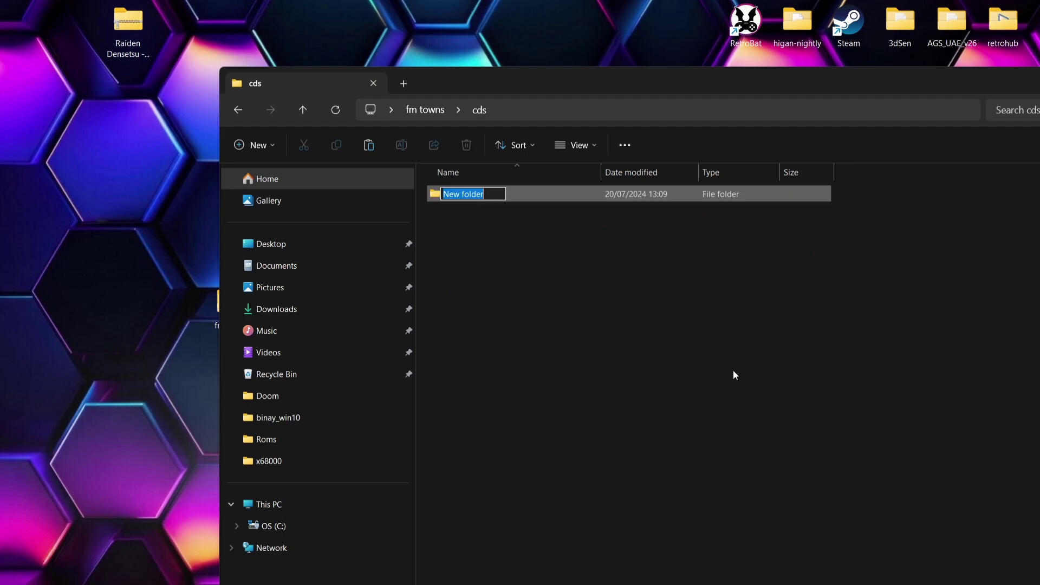
pyautogui.write('Raide')
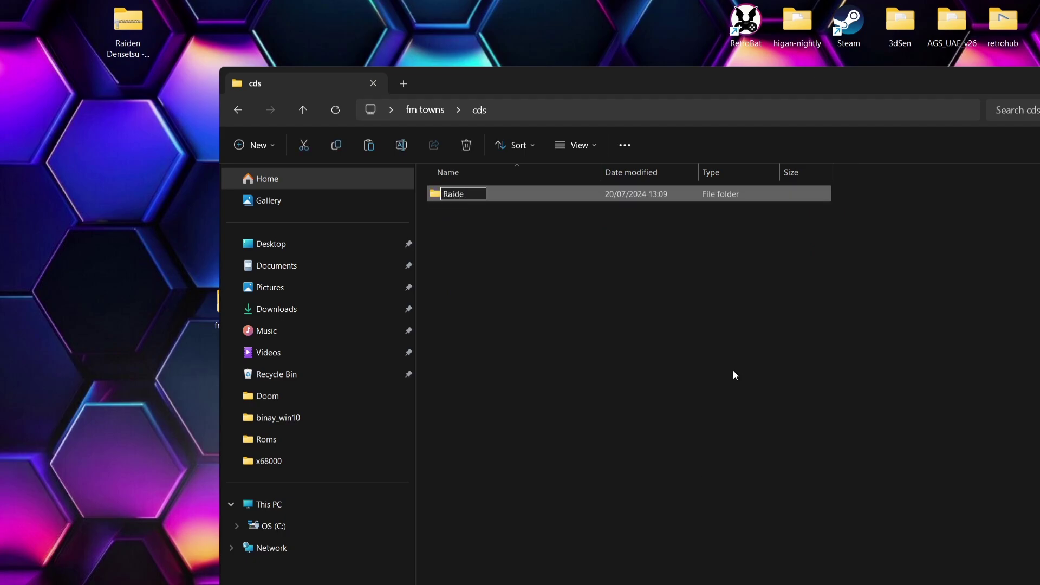
pyautogui.write('n')
pyautogui.press('Return')
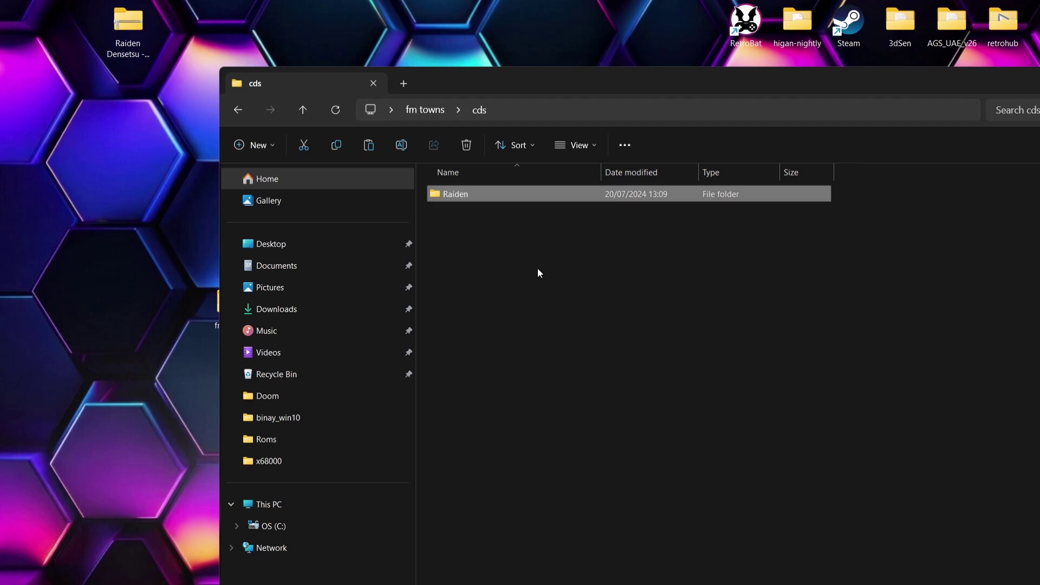
pyautogui.doubleClick(477, 191)
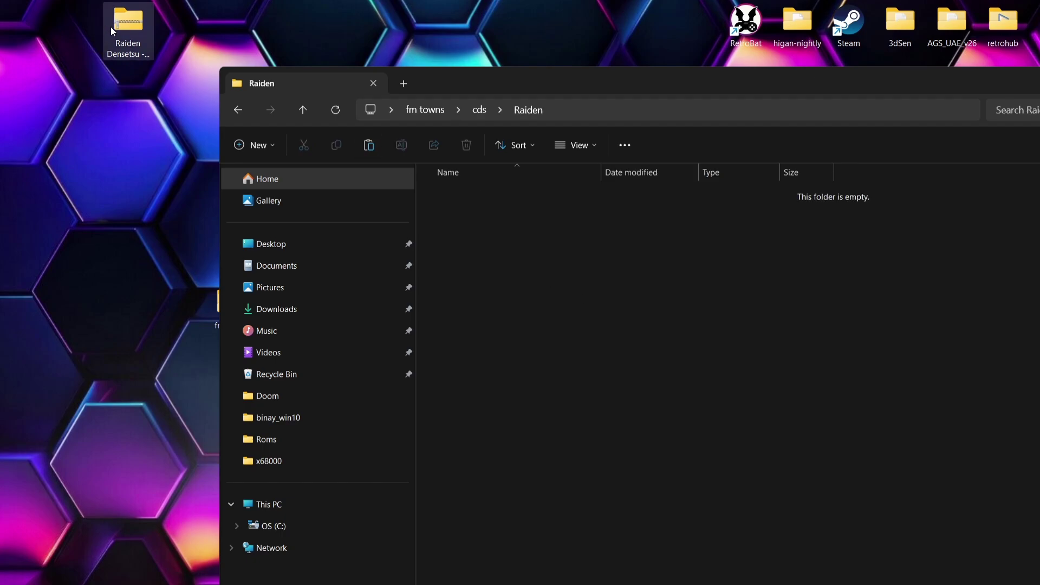
# - Copy the ten Raiden Densetsu BIN and CUE files from the zip into Raiden
pyautogui.doubleClick(110, 27)
pyautogui.moveTo(368, 349); pyautogui.dragTo(610, 275)
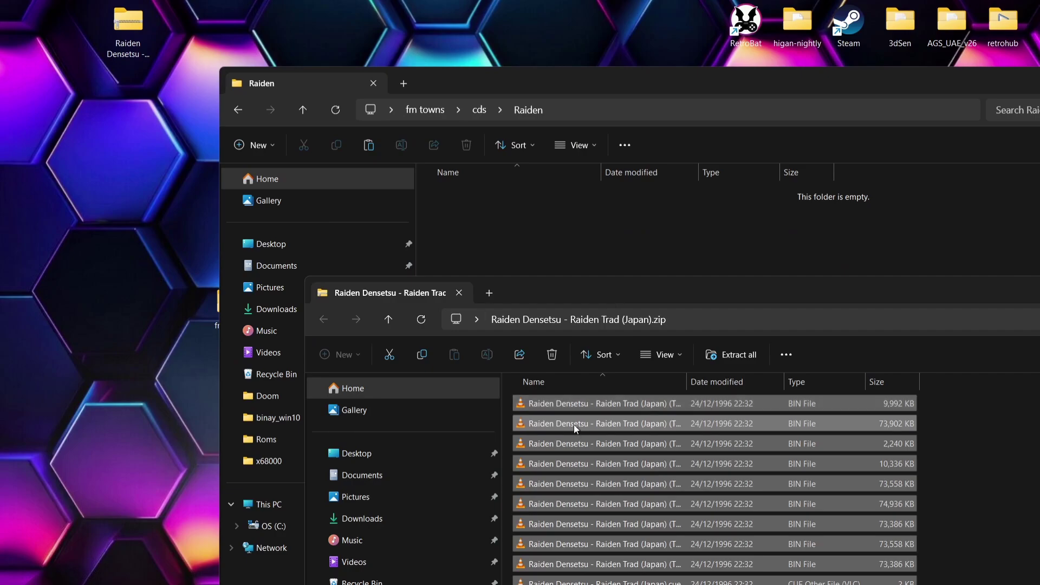
pyautogui.moveTo(574, 424); pyautogui.dragTo(548, 234)
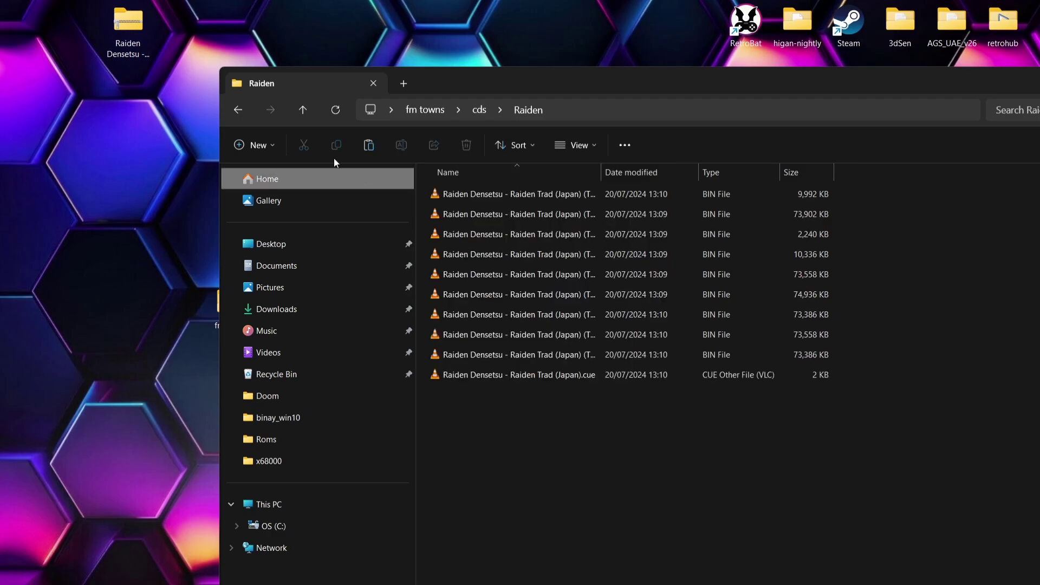
# - Go back up to the fm towns folder and launch Tsugaru_GUI.exe
pyautogui.click(243, 112)
pyautogui.click(242, 112)
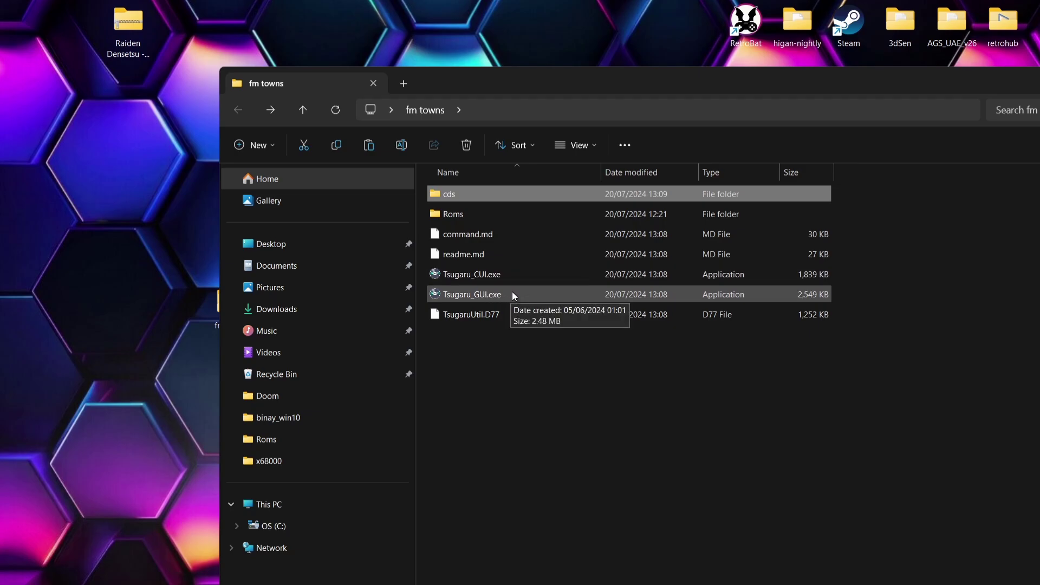
pyautogui.doubleClick(512, 292)
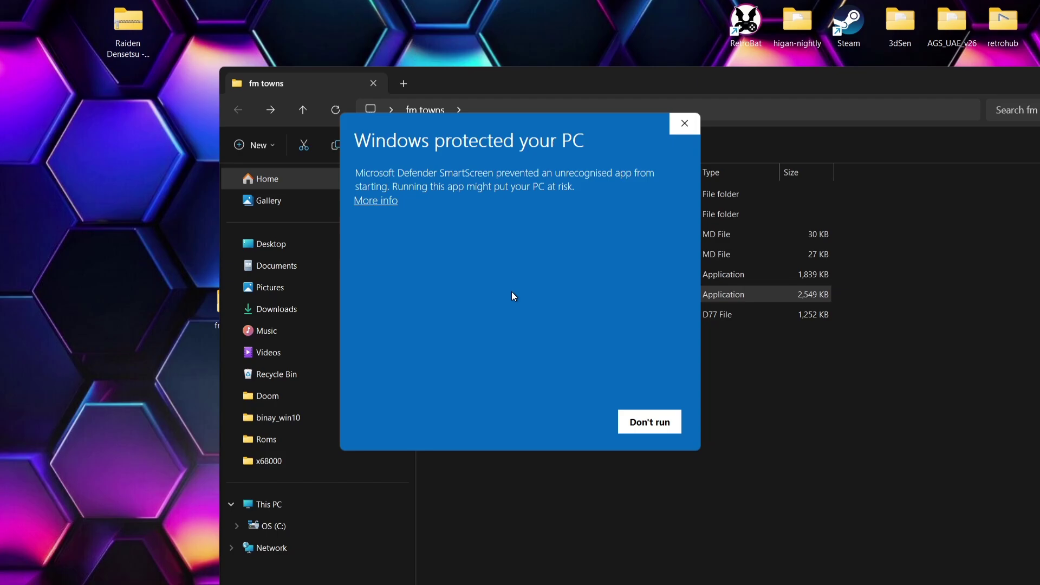
# - Bypass the SmartScreen warning via More info and Run anyway to start Tsugaru
pyautogui.click(366, 201)
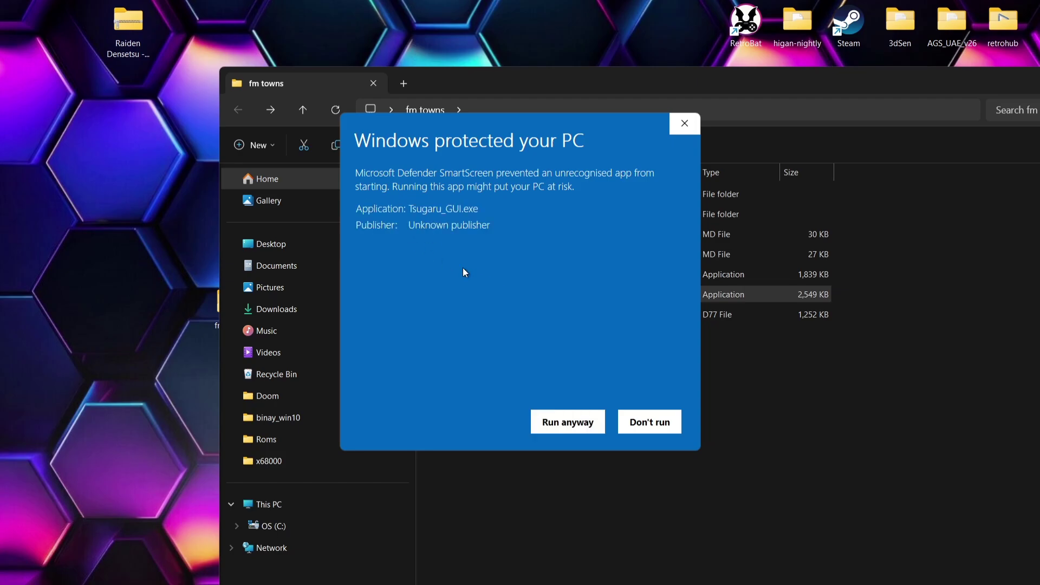
pyautogui.click(543, 415)
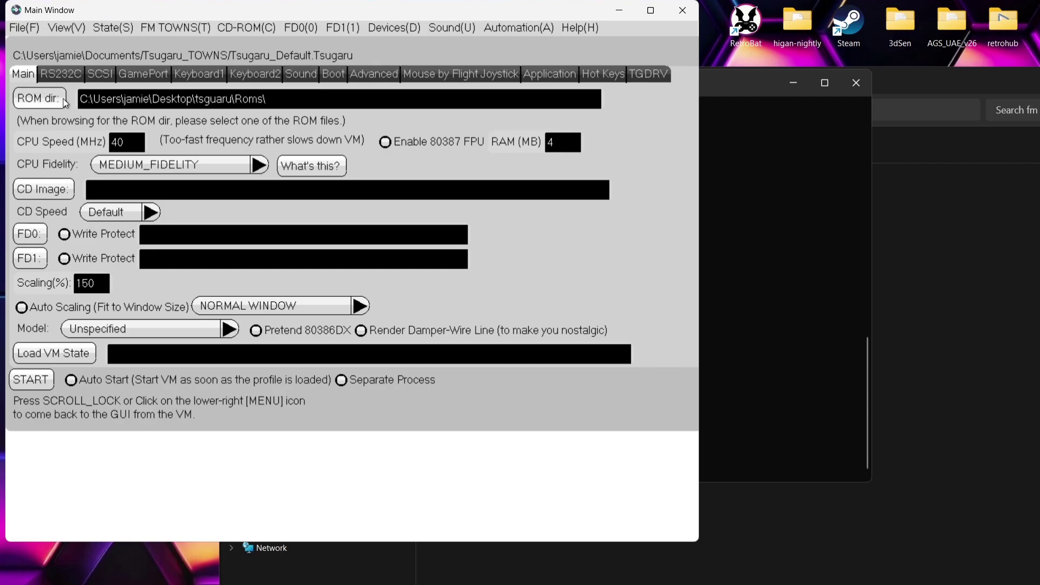
# - Point the ROM directory to Desktop\fm towns\Roms, chosen via FMT_SYS.ROM
pyautogui.click(34, 96)
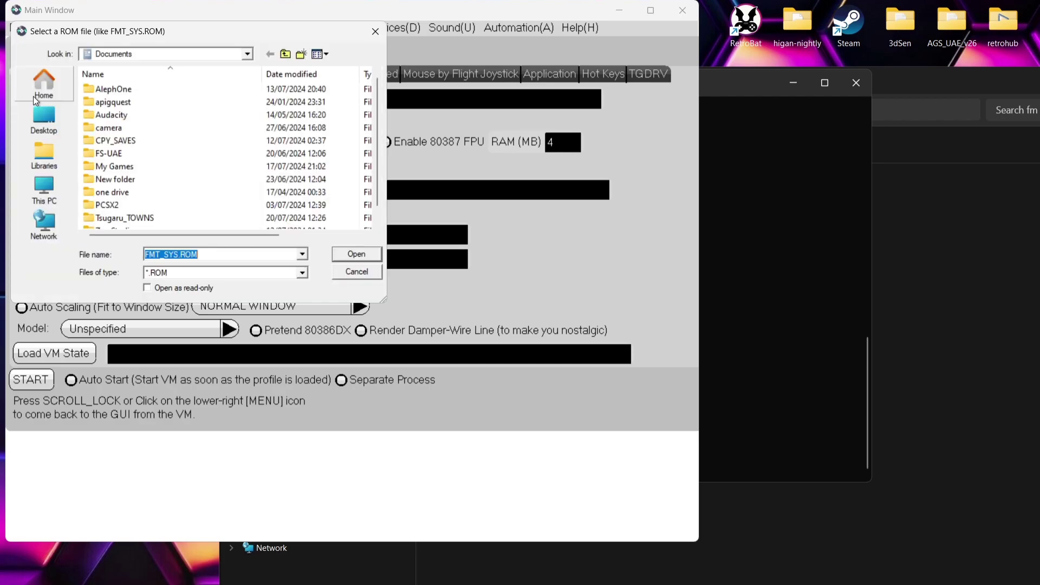
pyautogui.click(47, 125)
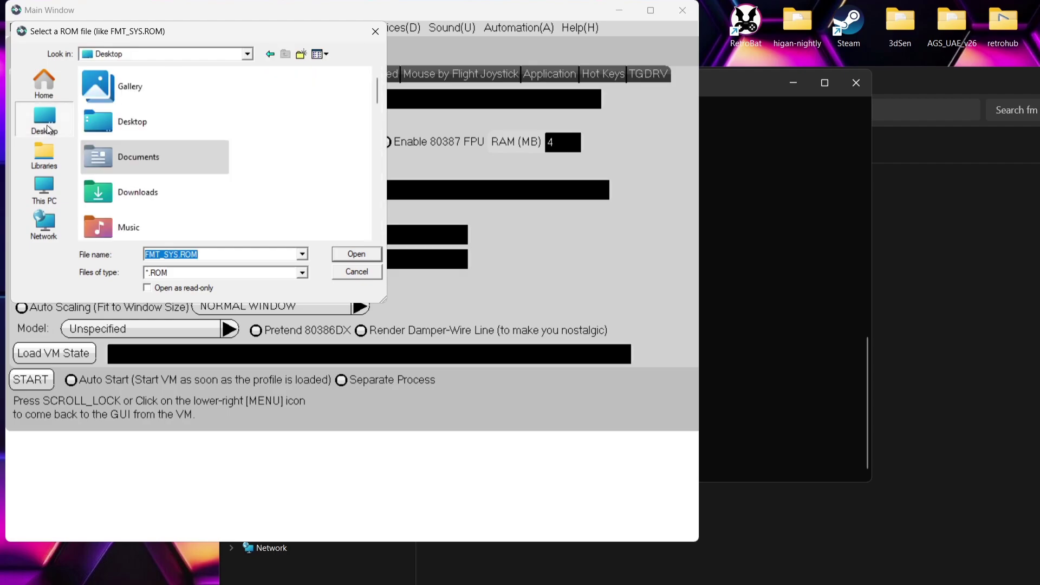
pyautogui.doubleClick(166, 129)
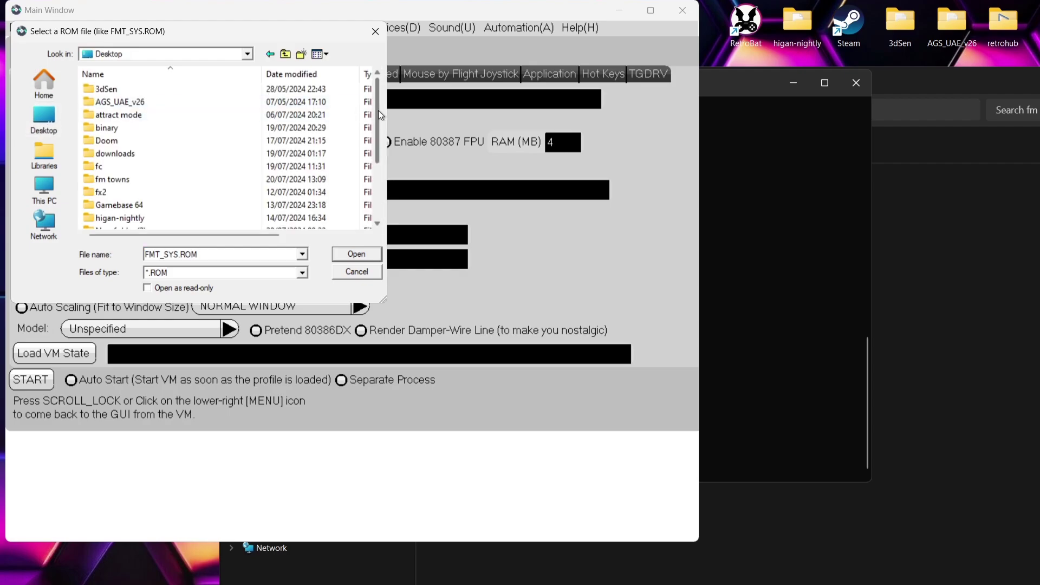
pyautogui.moveTo(377, 108); pyautogui.dragTo(385, 181)
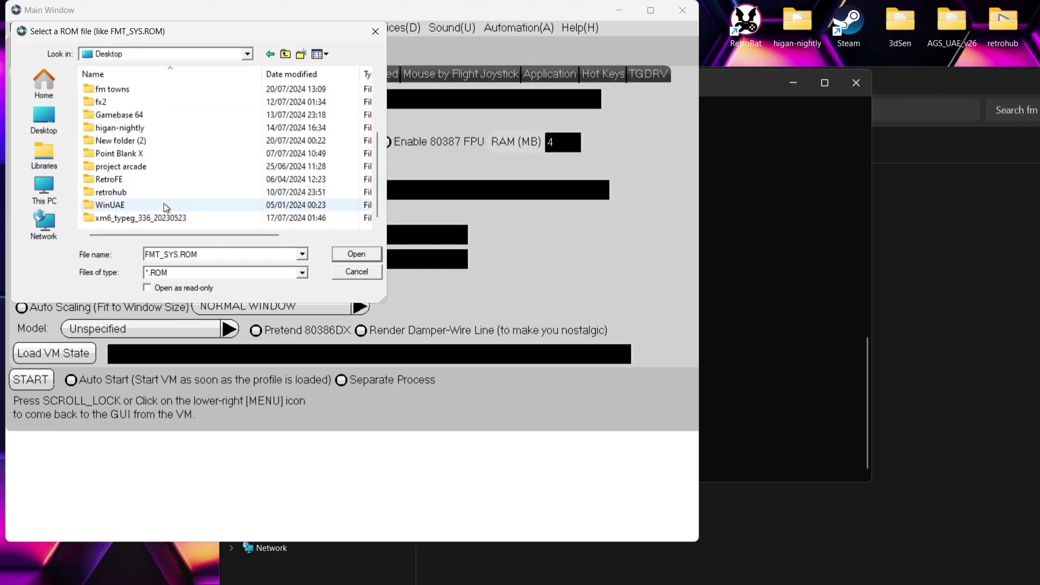
pyautogui.doubleClick(117, 90)
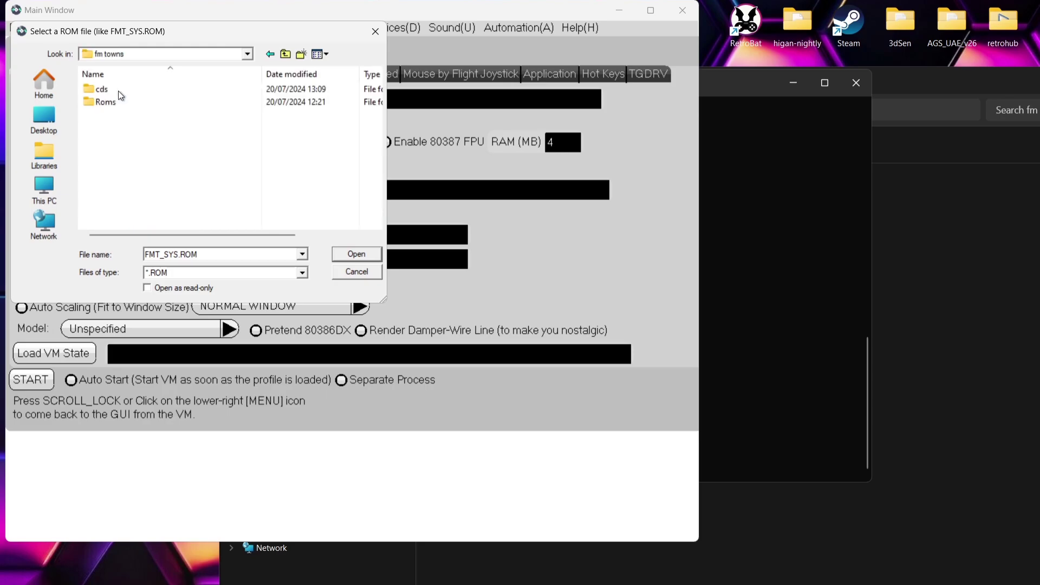
pyautogui.click(120, 103)
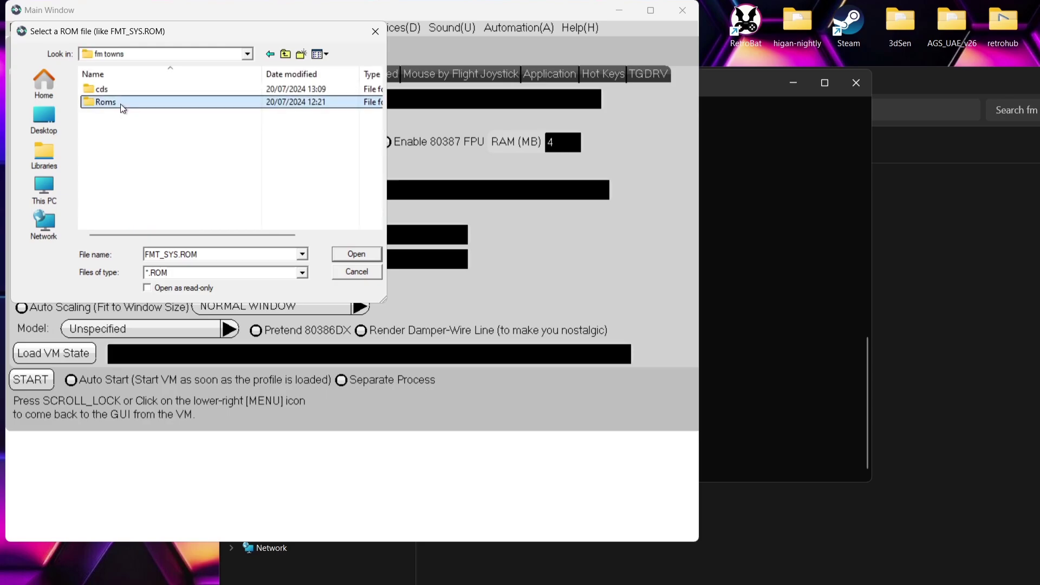
pyautogui.click(371, 253)
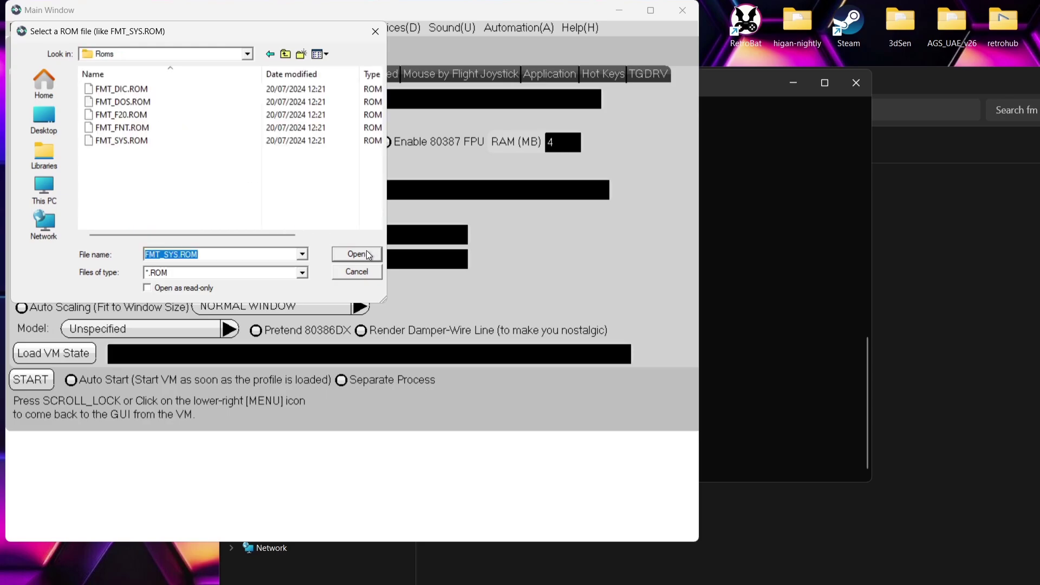
pyautogui.click(367, 254)
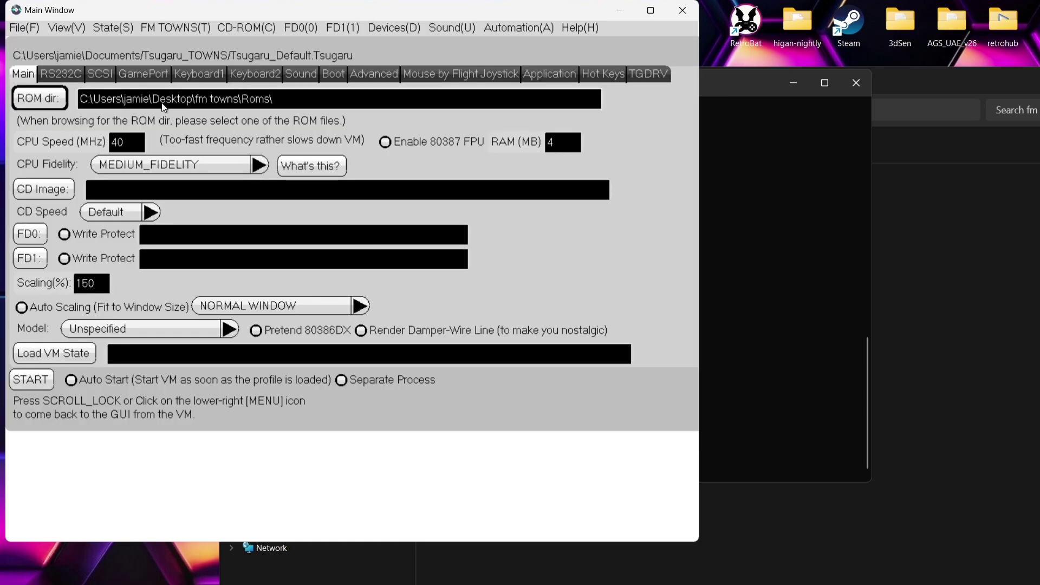
# - Save the current settings with File > Save as Default, confirming the overwrite
pyautogui.click(32, 28)
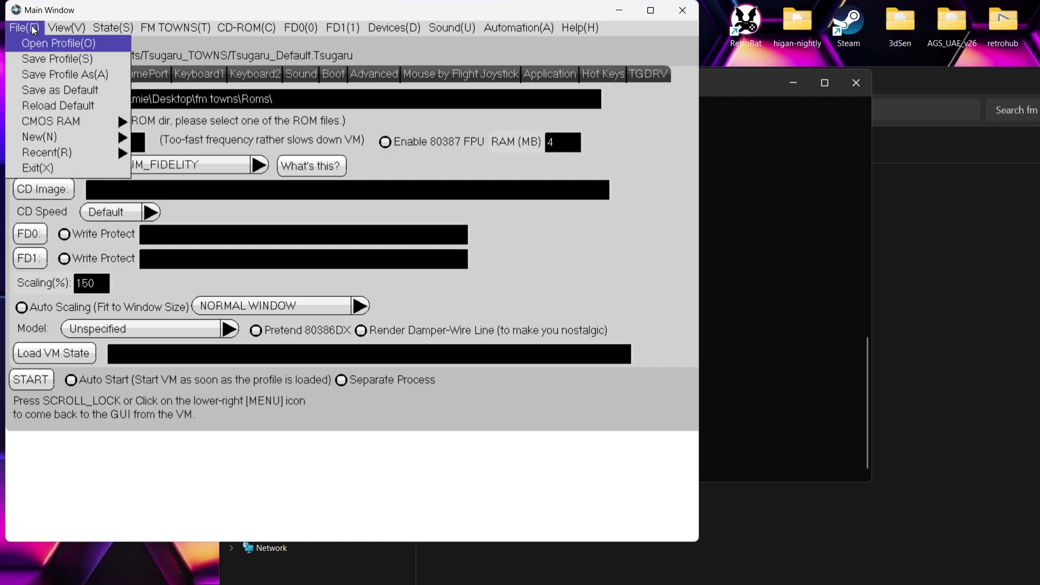
pyautogui.click(35, 89)
pyautogui.click(38, 71)
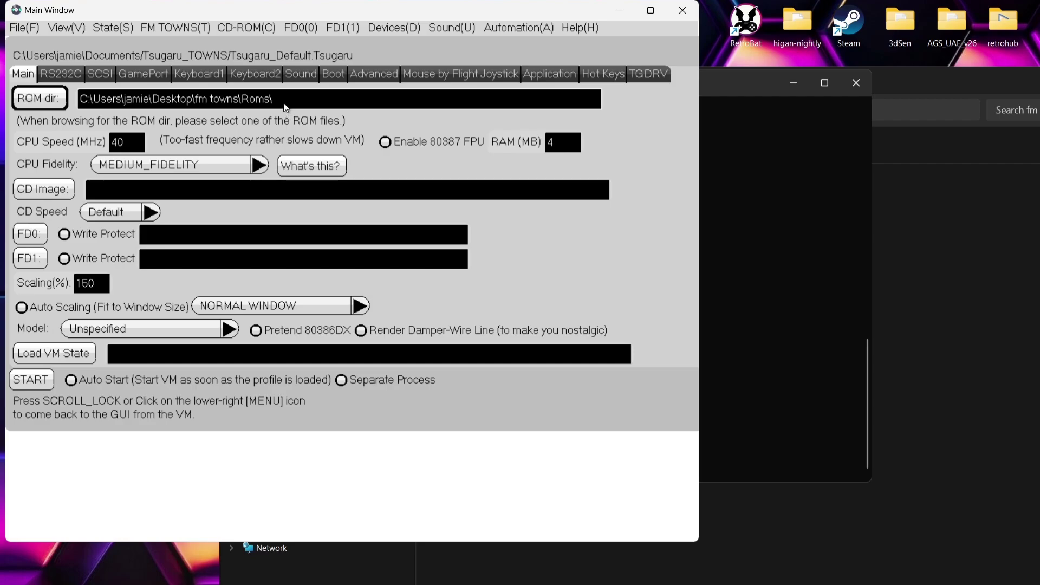
# - Set Game Port 0 to Game Pad by Host Game Controller (Analog) 0
pyautogui.click(163, 76)
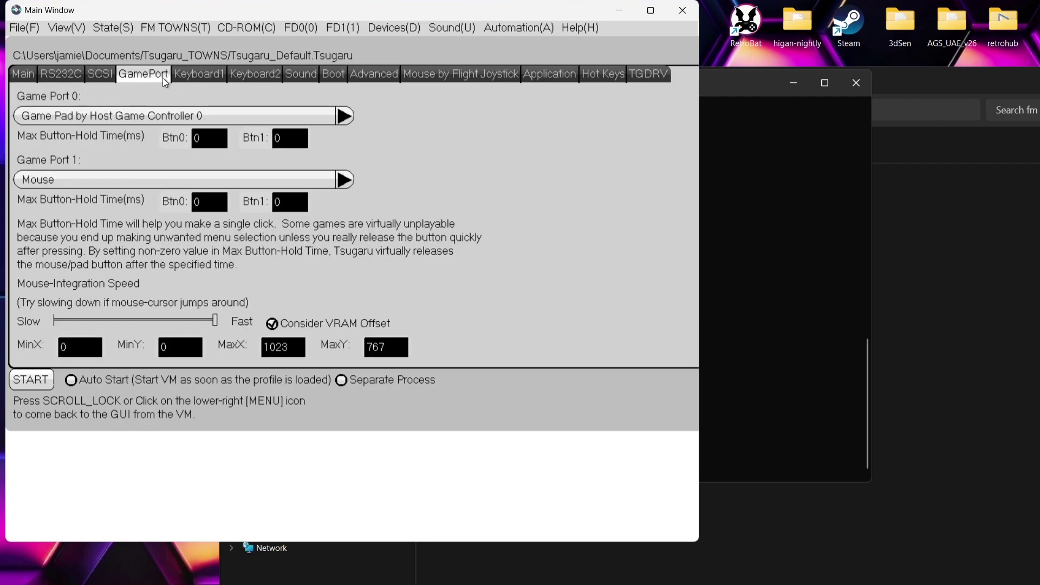
pyautogui.click(343, 115)
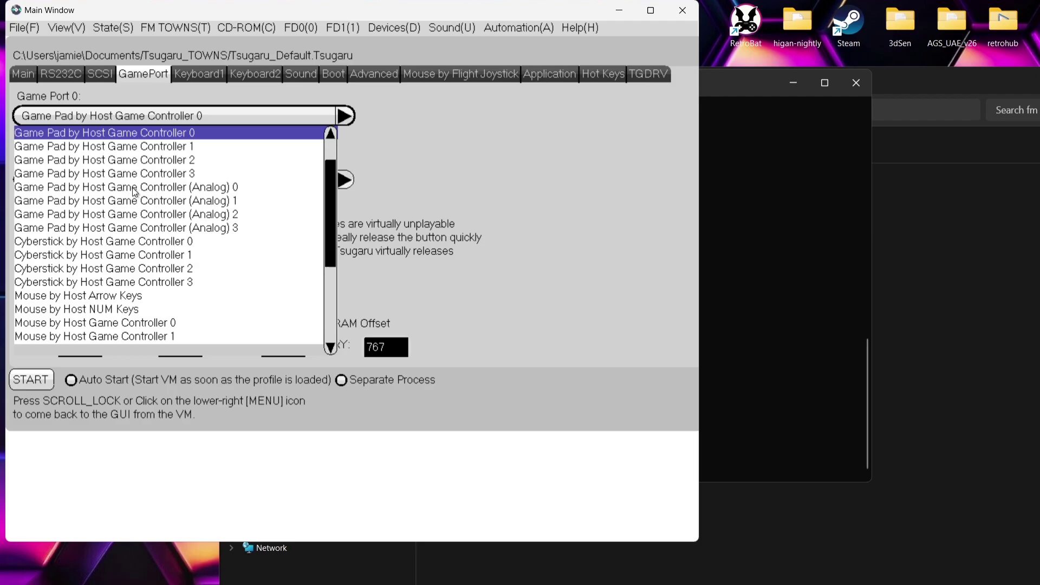
pyautogui.click(178, 187)
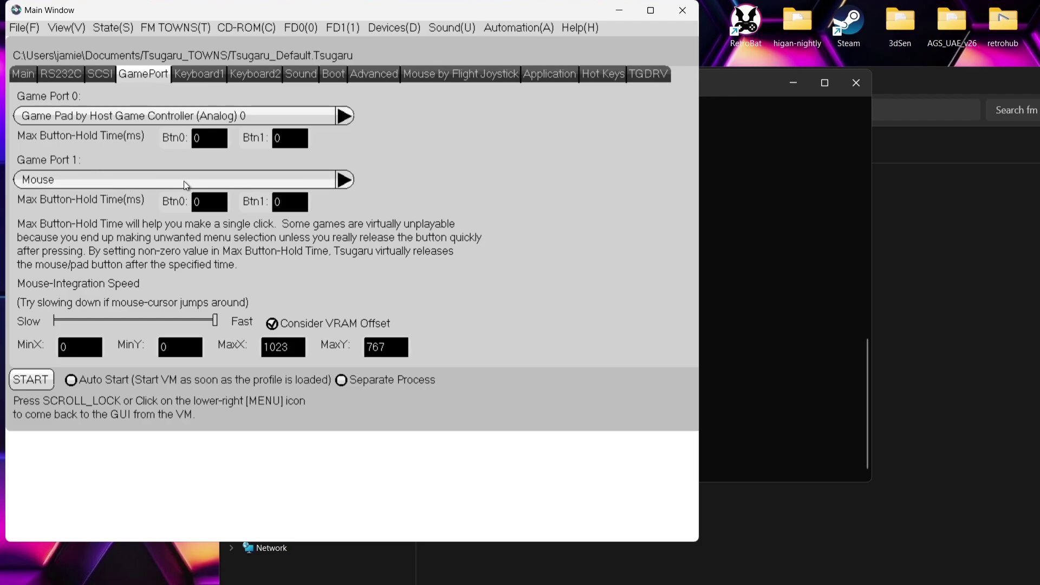
# - Save as the default profile, confirm the overwrite, and return to Main settings
pyautogui.click(21, 31)
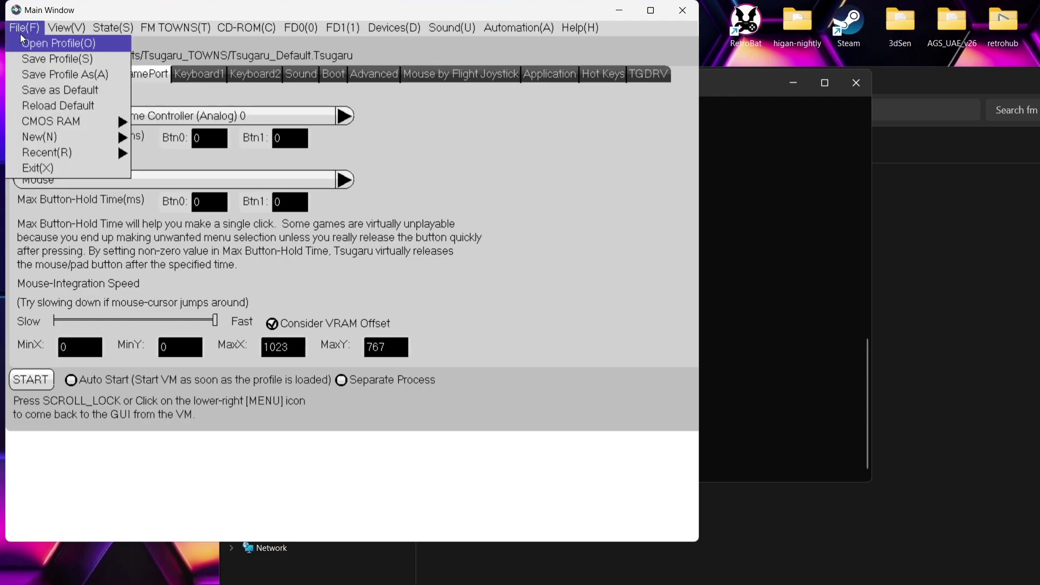
pyautogui.click(33, 90)
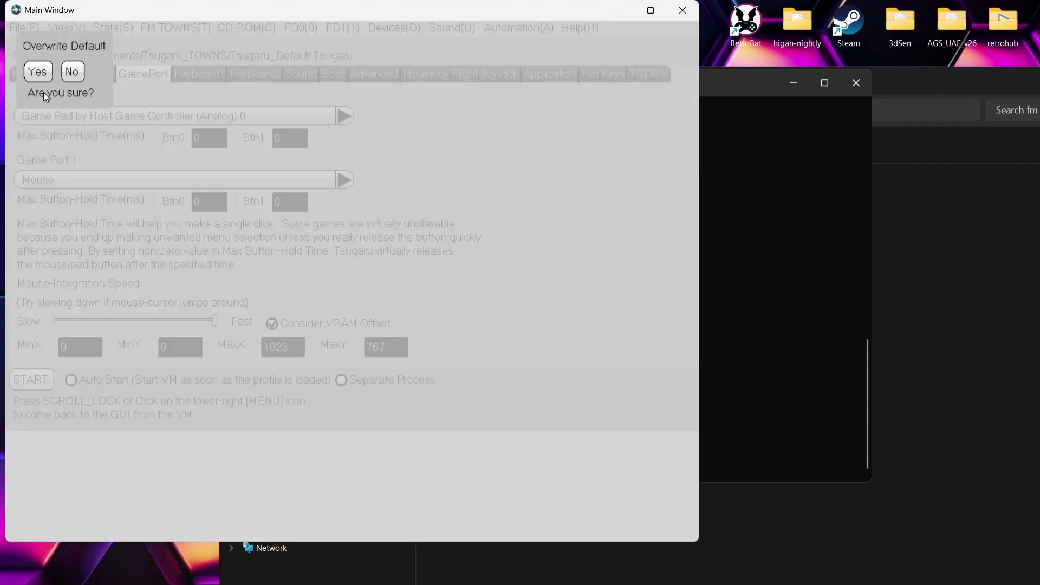
pyautogui.click(41, 75)
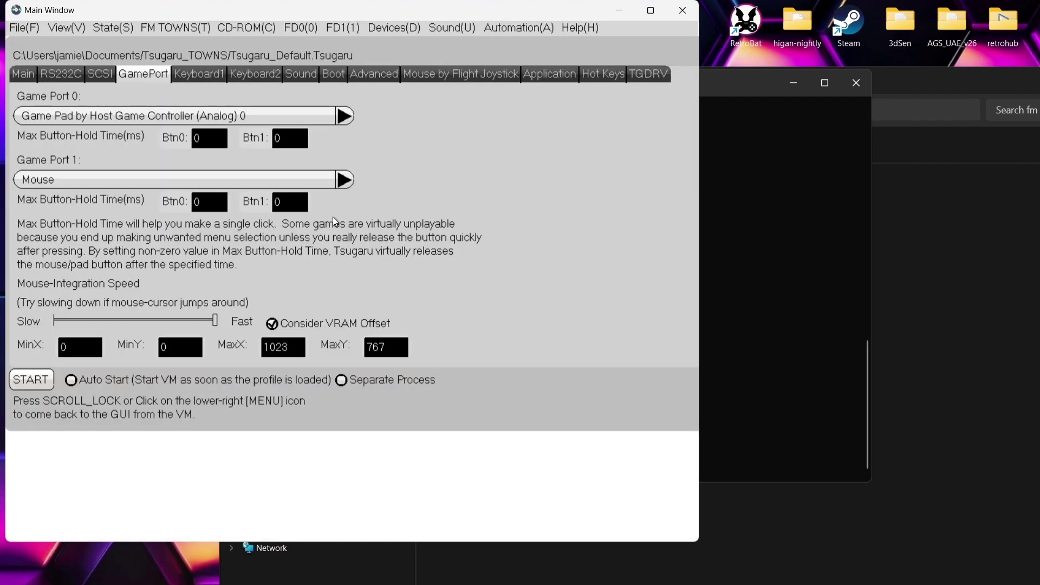
pyautogui.click(22, 73)
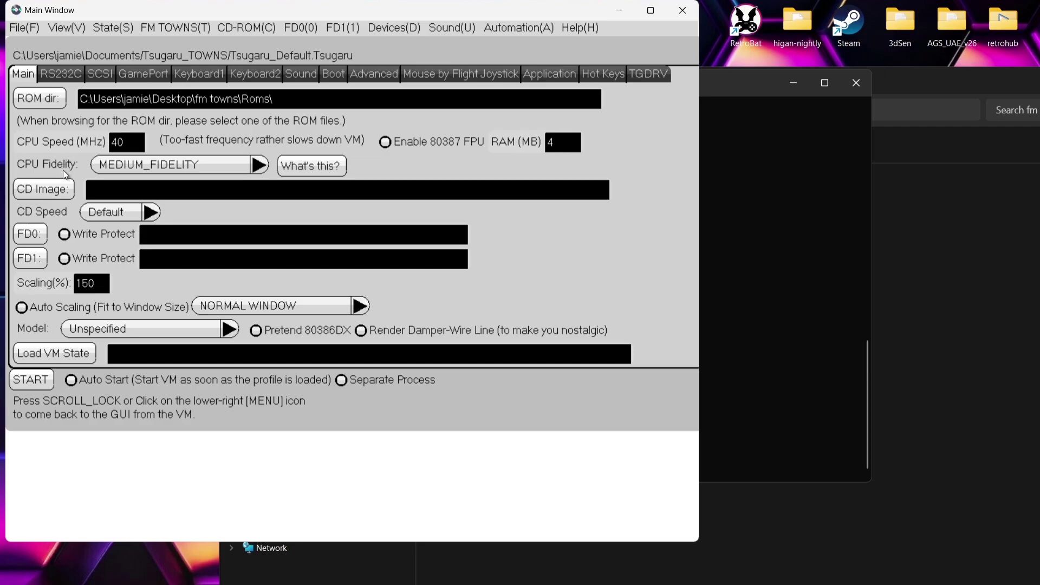
# - Load Raiden Densetsu - Raiden Trad (Japan).cue from fm towns\cds\Raiden and select FULL SCREEN mode
pyautogui.click(44, 189)
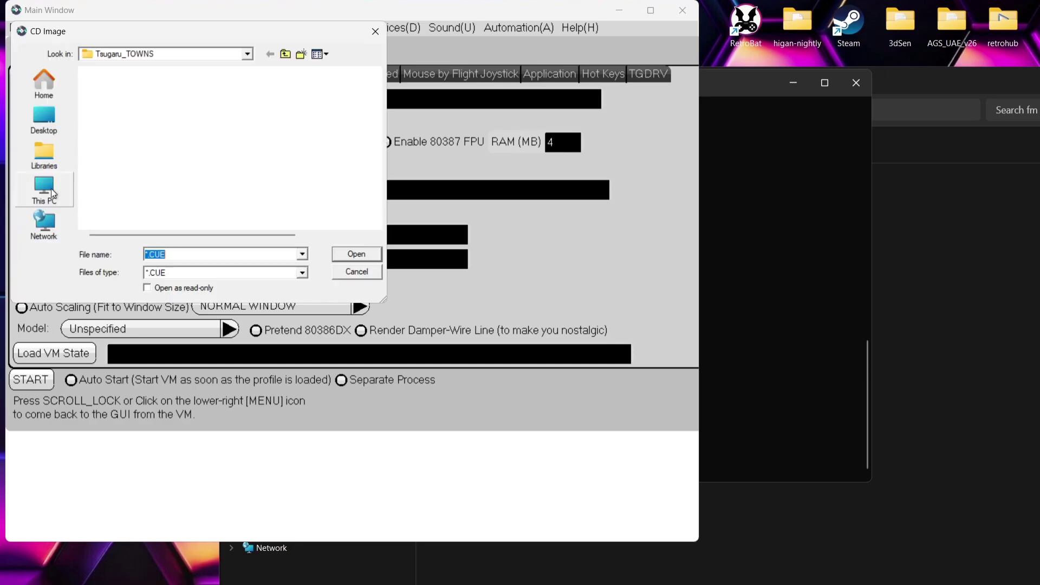
pyautogui.click(47, 118)
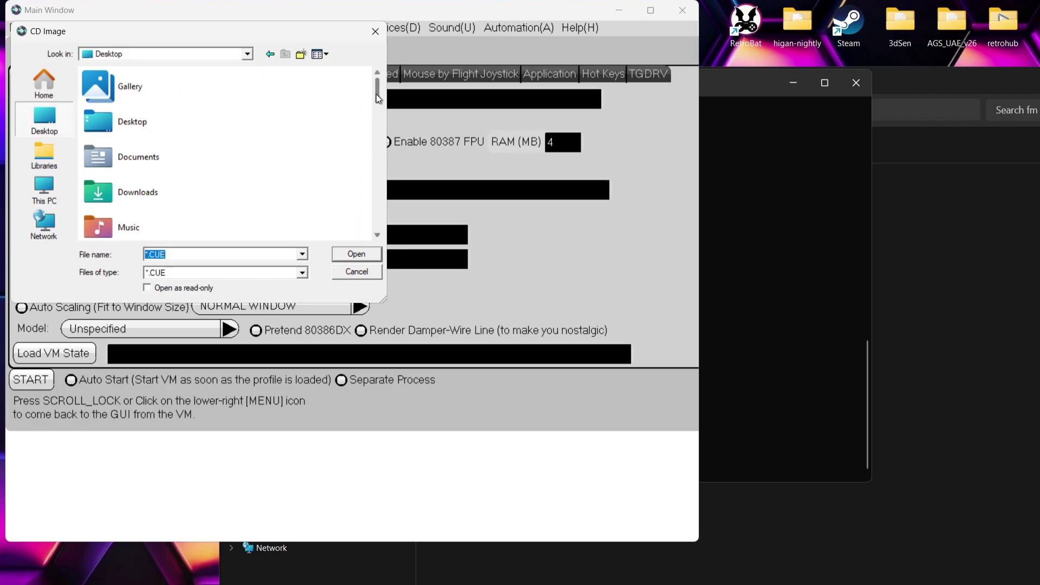
pyautogui.doubleClick(182, 114)
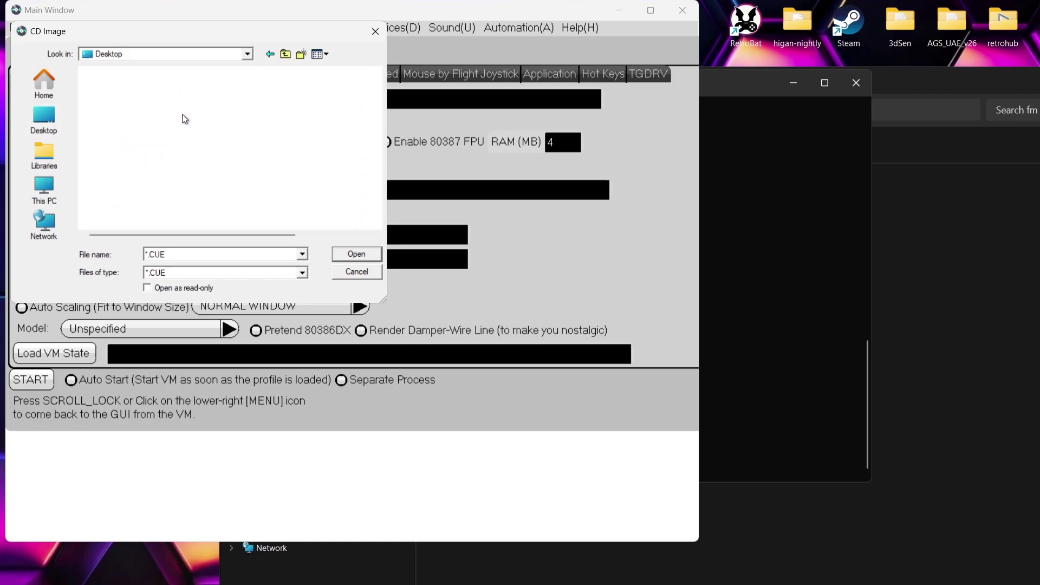
pyautogui.doubleClick(128, 179)
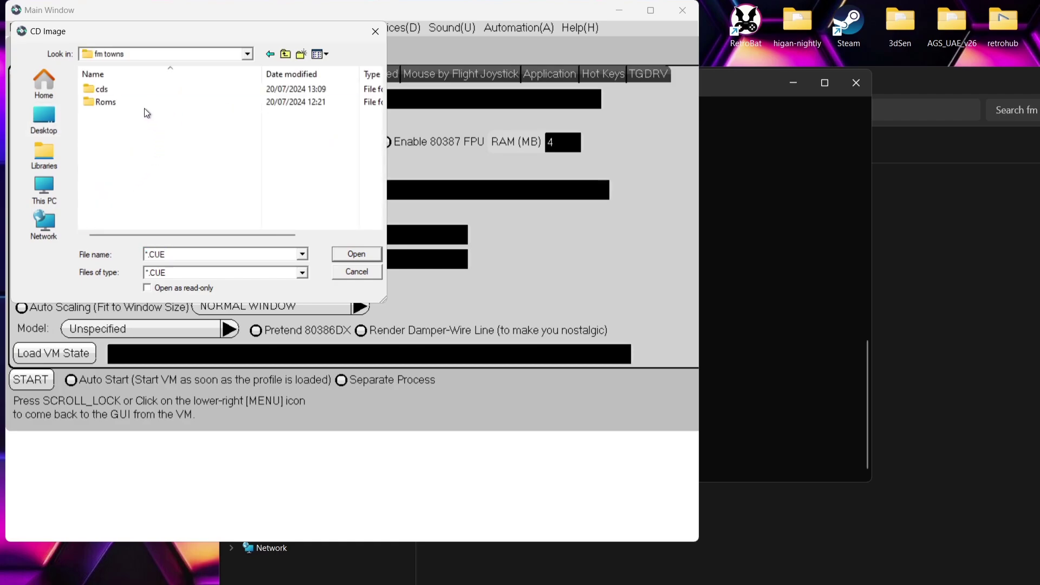
pyautogui.doubleClick(129, 90)
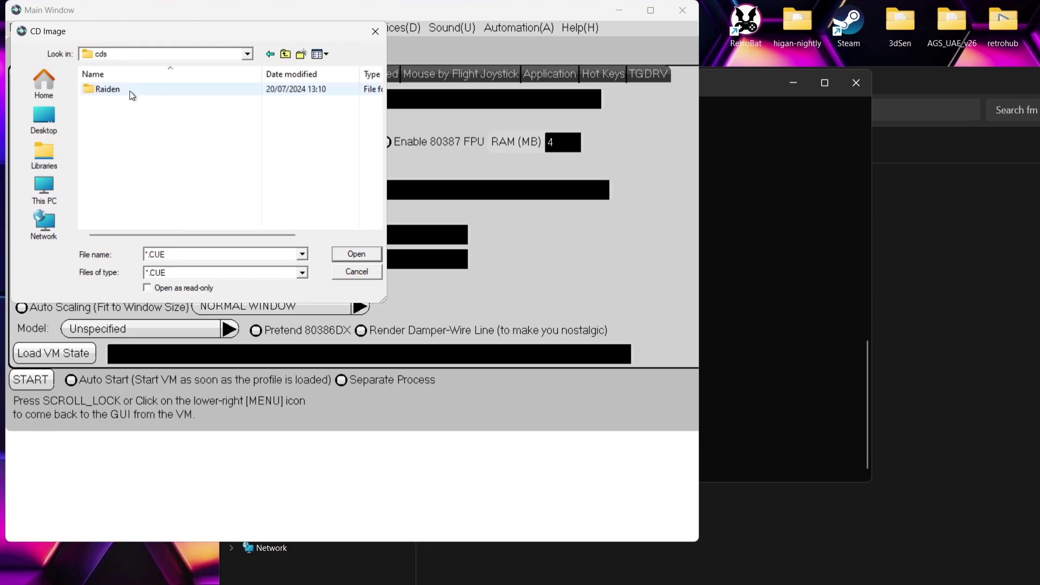
pyautogui.doubleClick(129, 90)
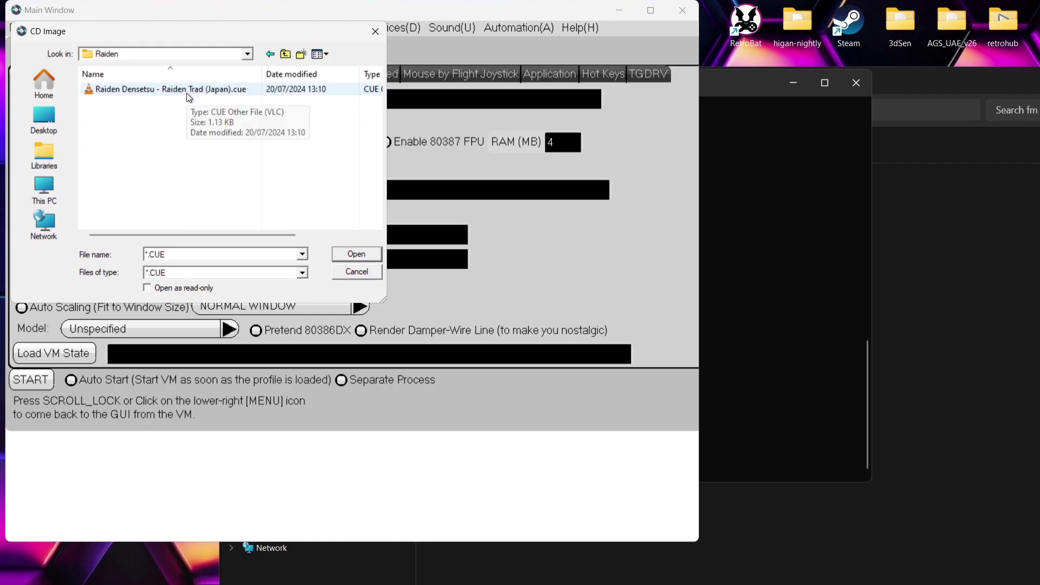
pyautogui.doubleClick(215, 90)
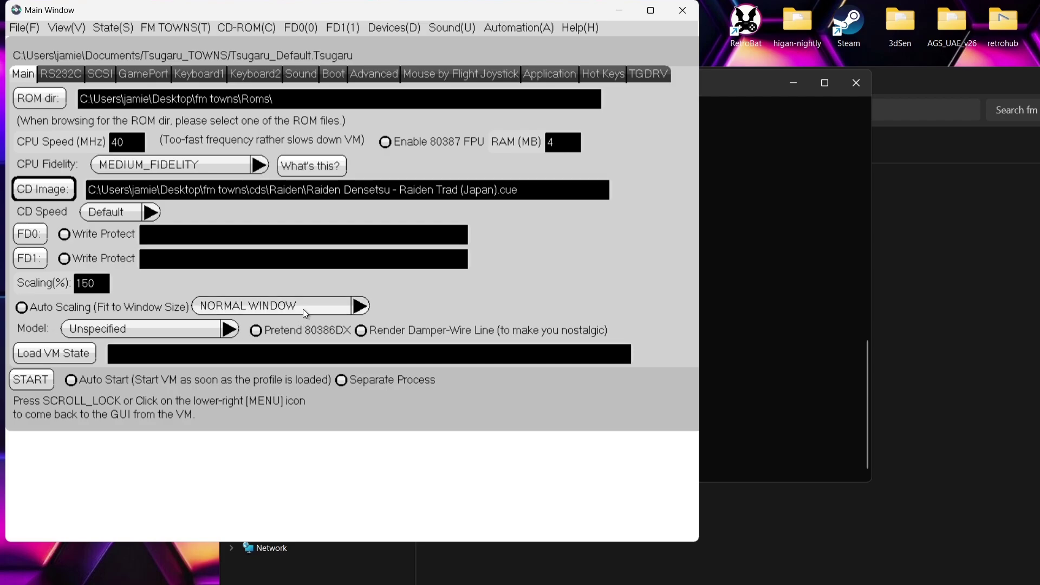
pyautogui.click(358, 309)
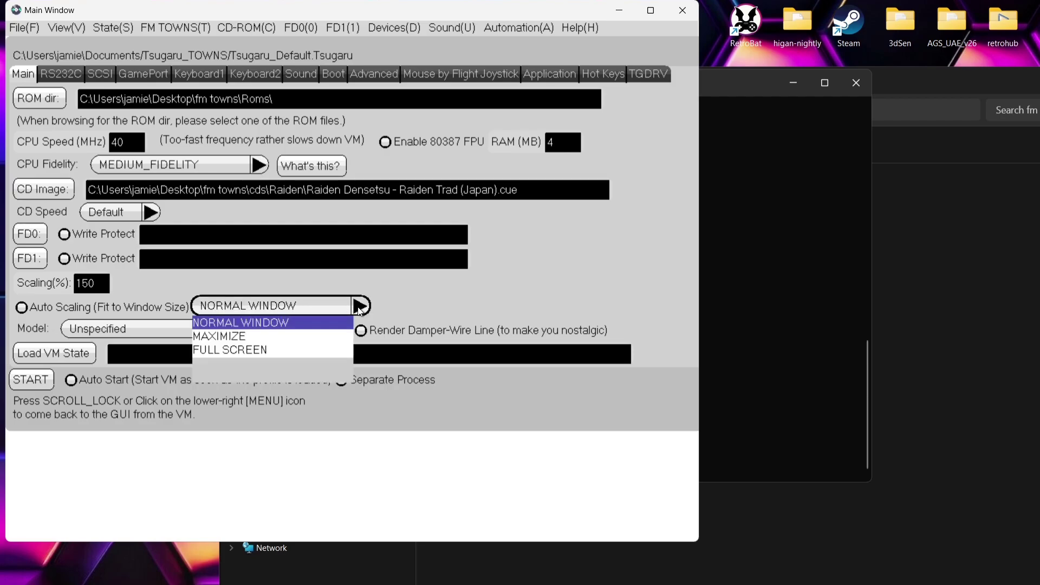
pyautogui.click(275, 349)
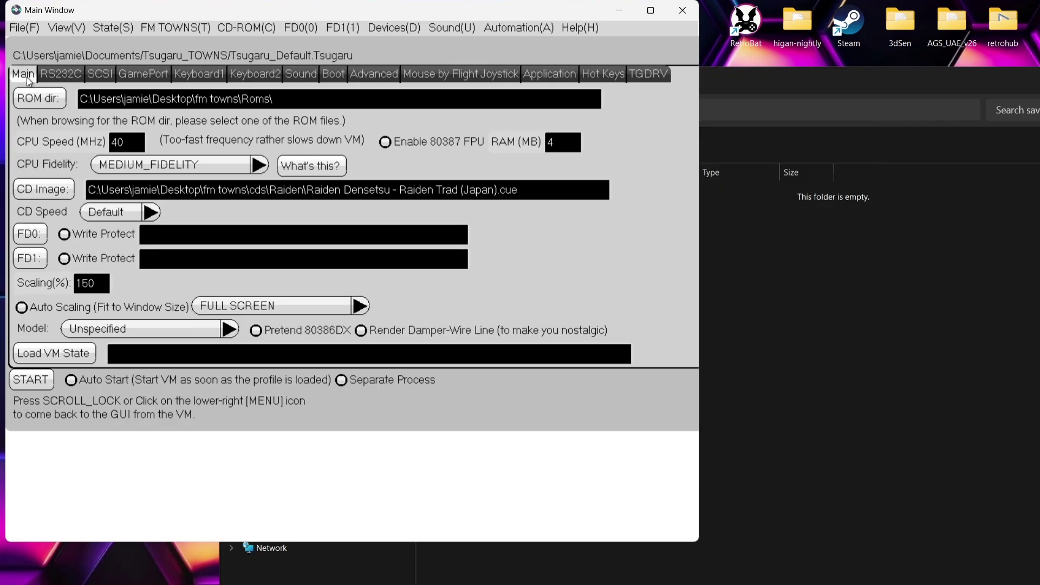